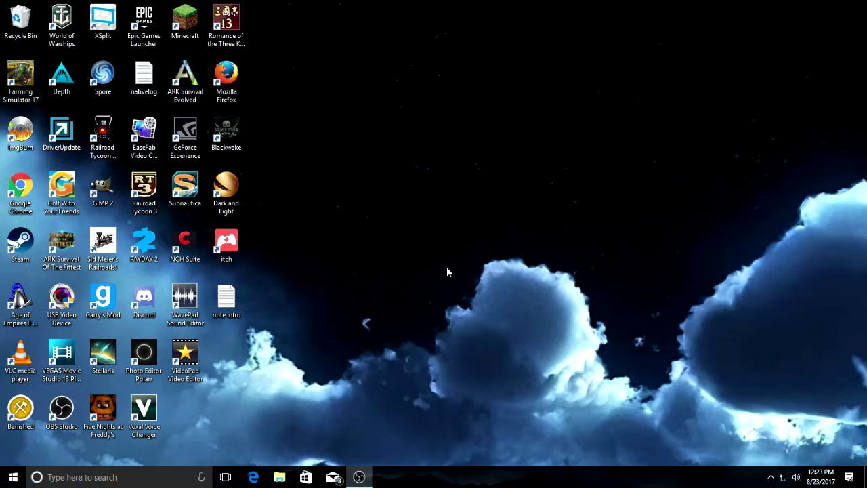
Open Steam and examine the XSplit Premium store page, including its subscription and bundle purchase options.
double_click(9, 253)
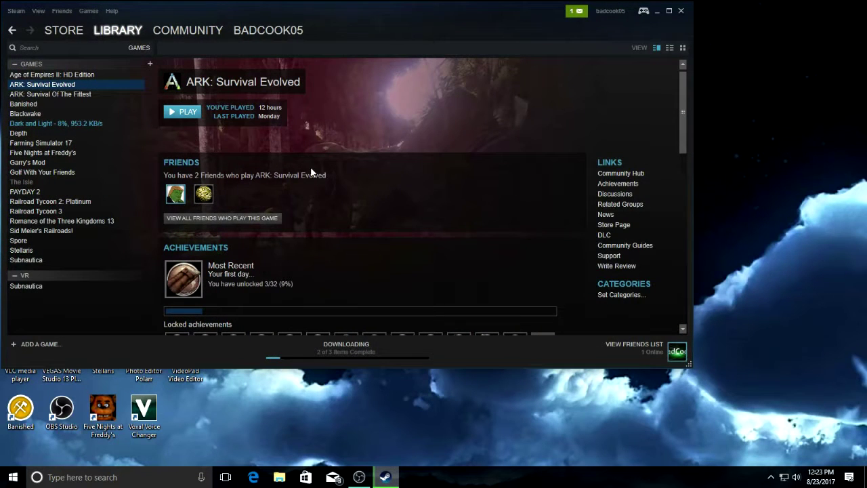
left_click(64, 32)
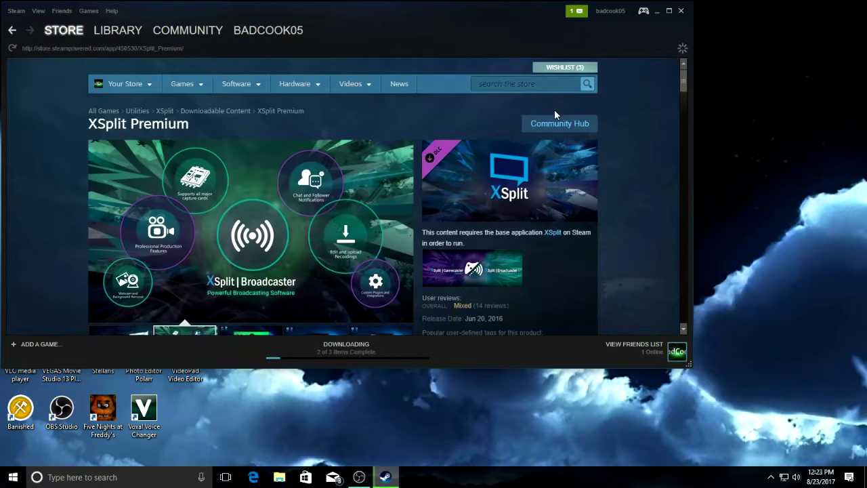
scroll(390, 199, "down", 3)
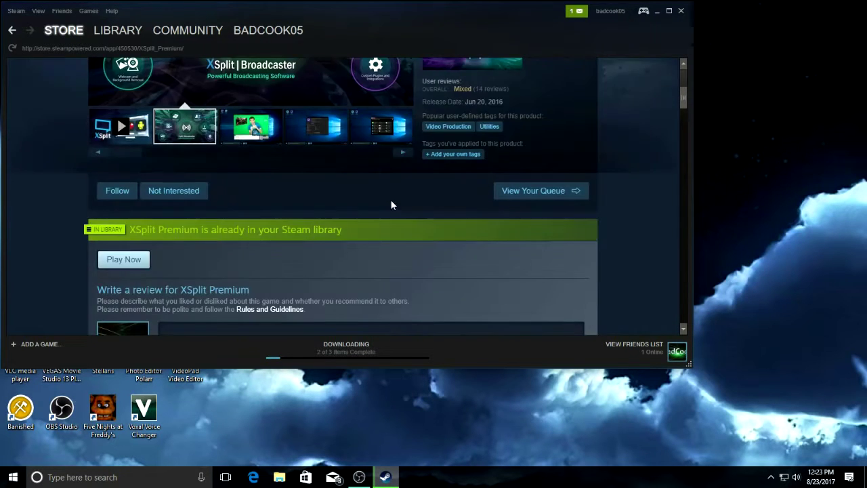
scroll(391, 200, "up", 3)
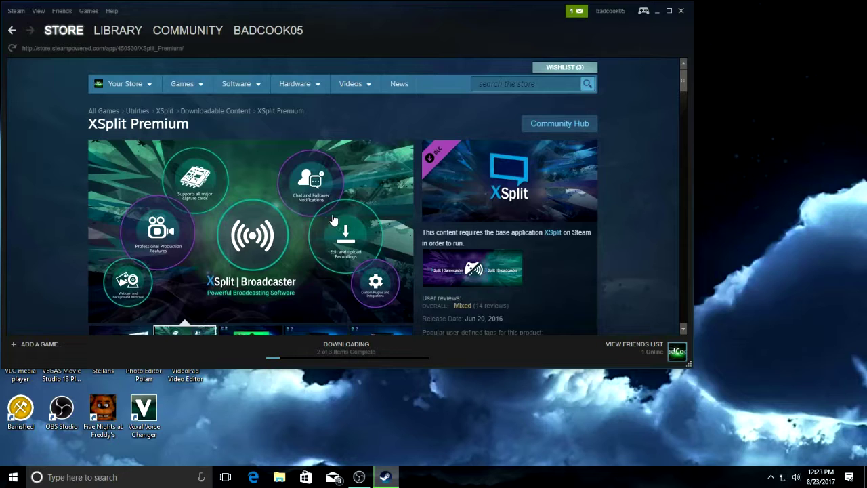
scroll(343, 204, "down", 3)
scroll(343, 207, "down", 3)
scroll(342, 208, "down", 3)
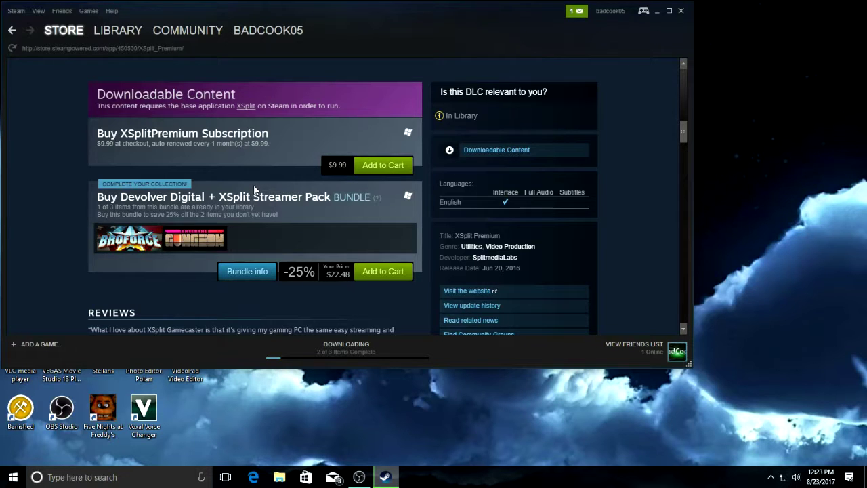
scroll(254, 190, "up", 3)
scroll(280, 217, "down", 3)
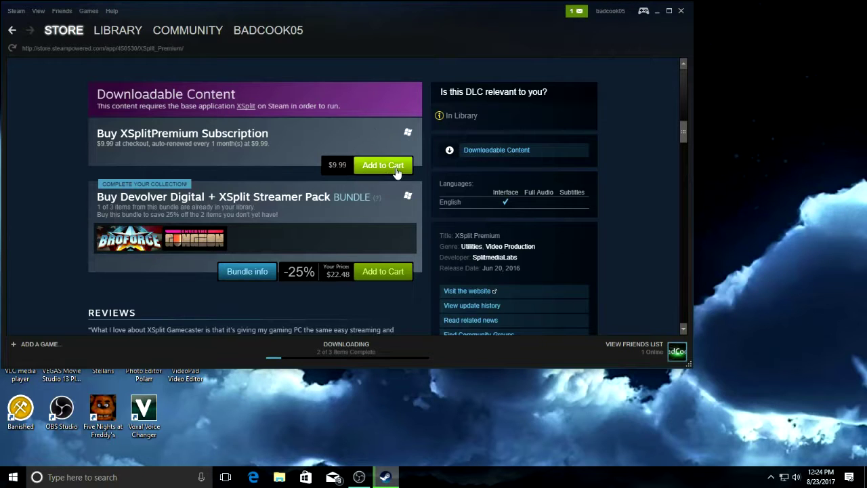
scroll(271, 187, "up", 6)
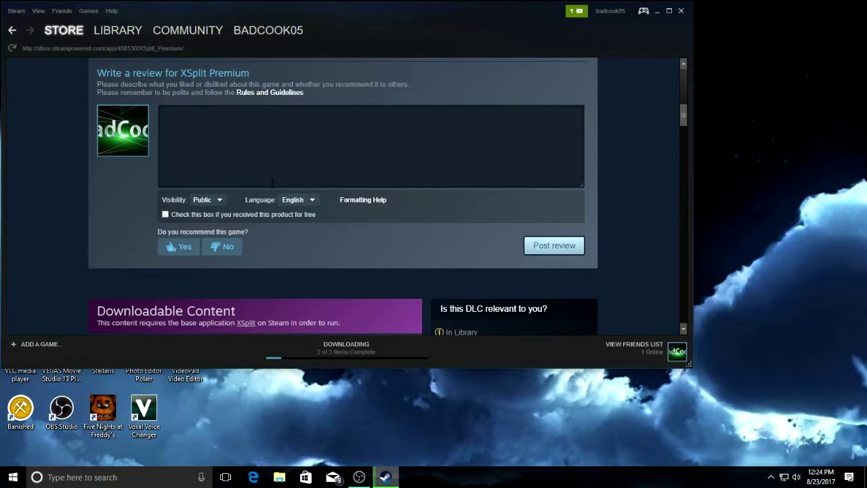
scroll(246, 192, "up", 4)
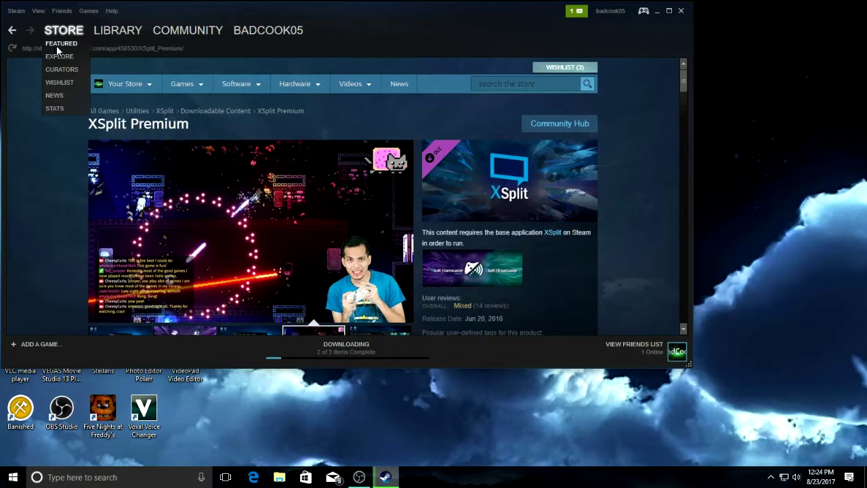
Leave the store page for the Steam library, minimize Steam, and launch XSplit Gamecaster.
left_click(118, 30)
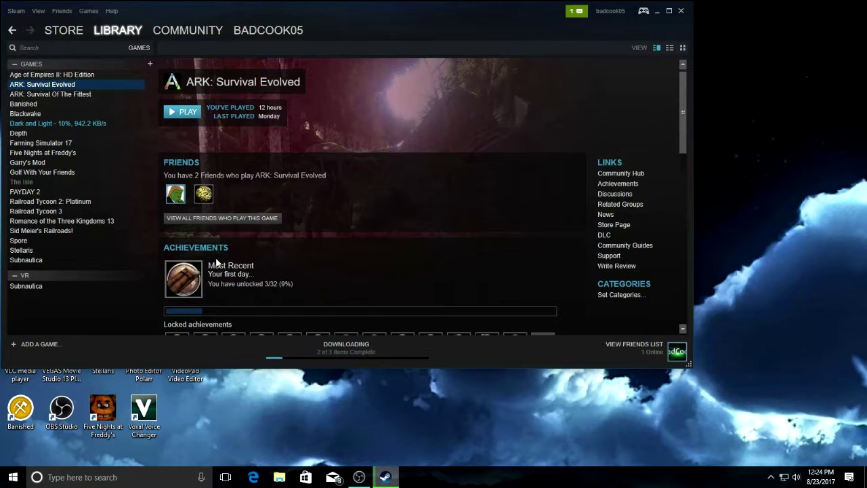
left_click(658, 11)
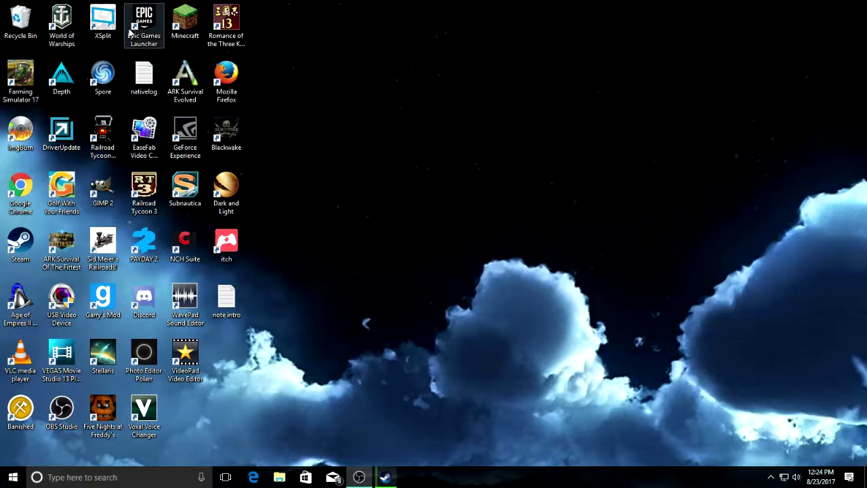
double_click(103, 20)
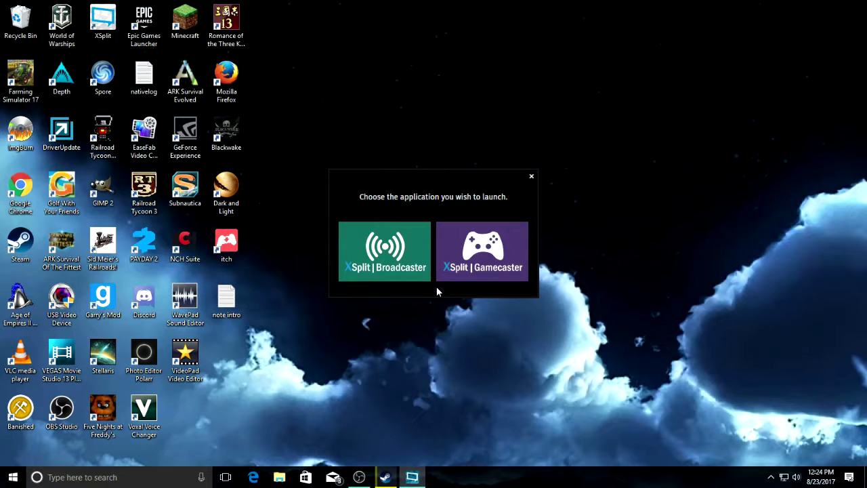
left_click(499, 266)
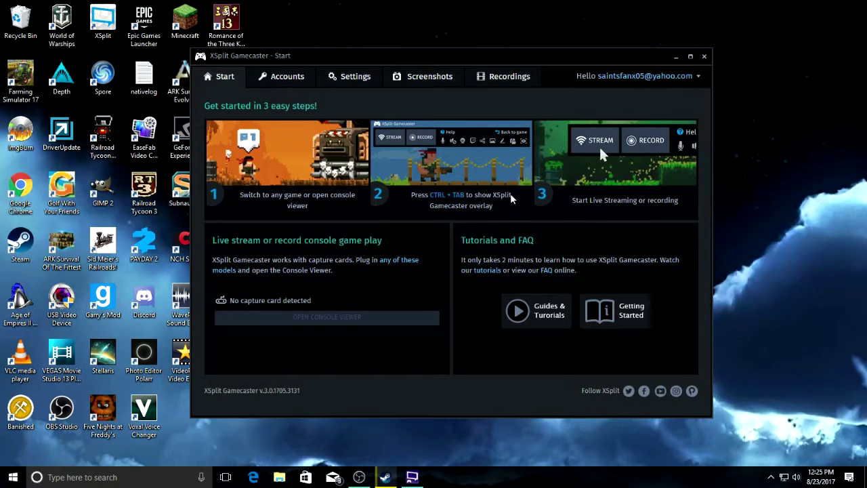
Switch the camera background from Original to Chroma Key in the Gamecaster settings.
left_click(346, 77)
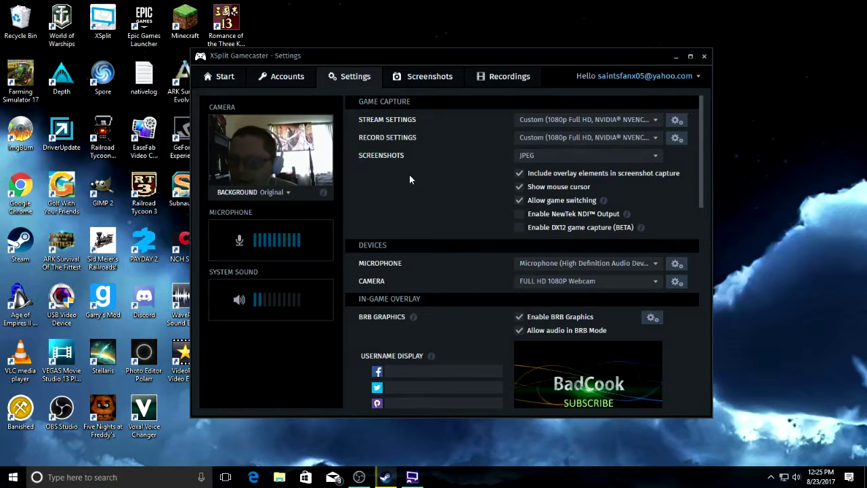
left_click(289, 195)
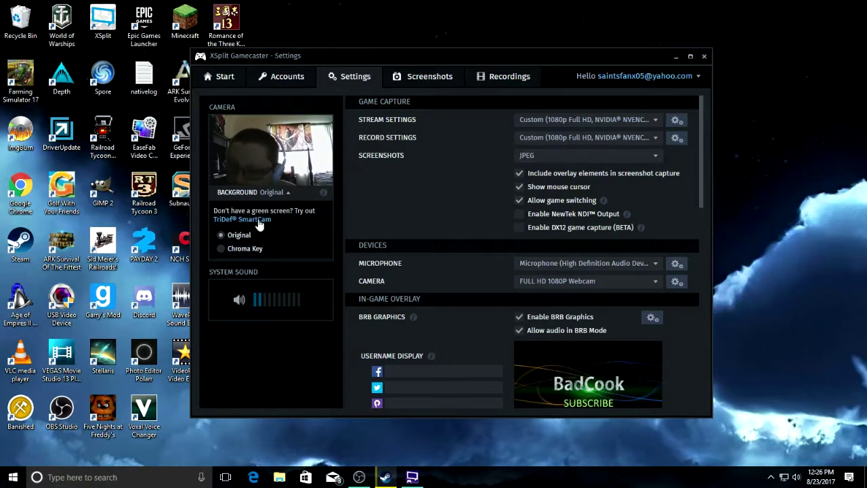
left_click(222, 252)
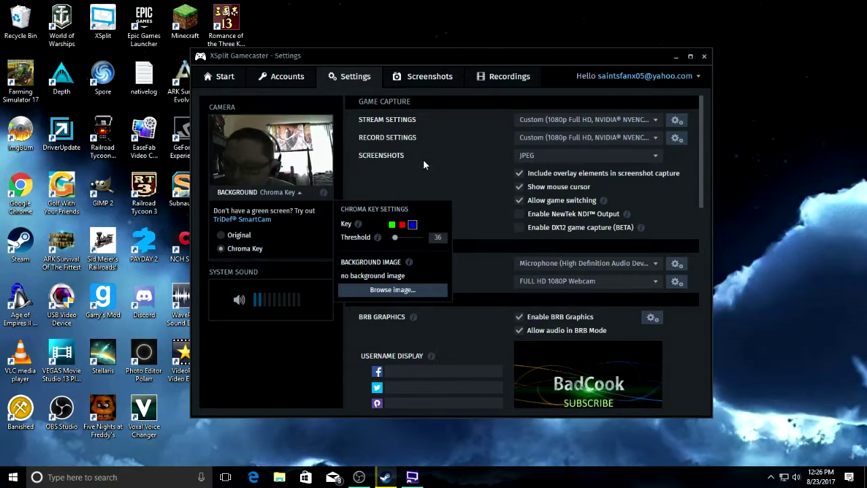
left_click(447, 176)
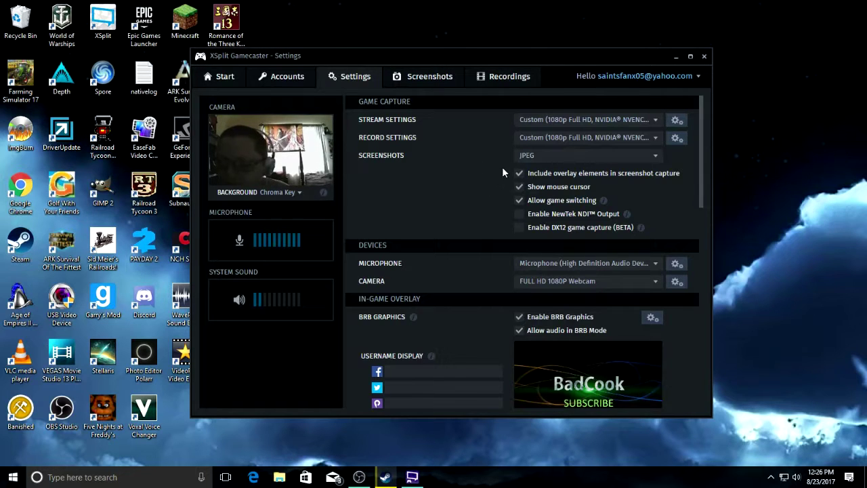
Open the custom stream settings and review the available codec options.
left_click(576, 121)
left_click(678, 122)
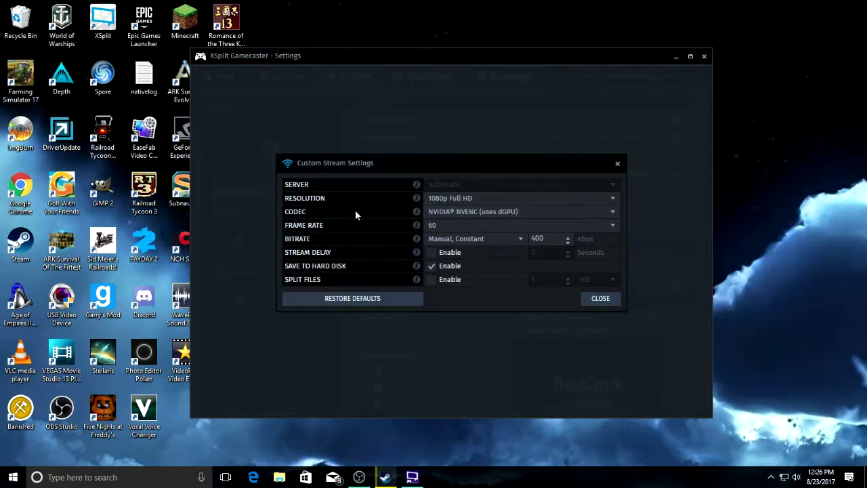
left_click(484, 216)
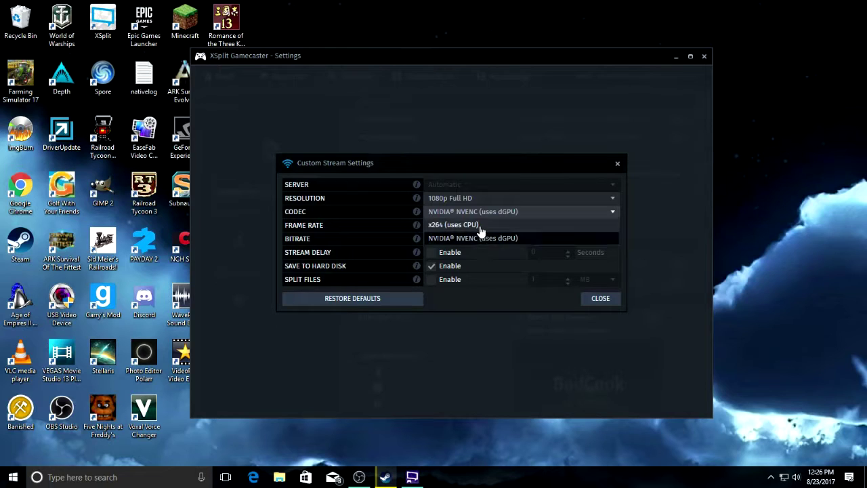
left_click(484, 215)
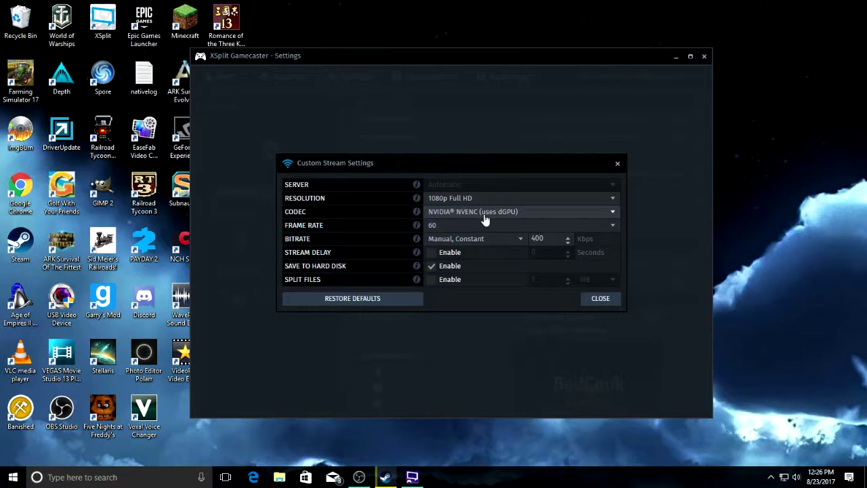
Set the stream frame rate to 30 and disable saving the stream to the hard disk.
left_click(445, 227)
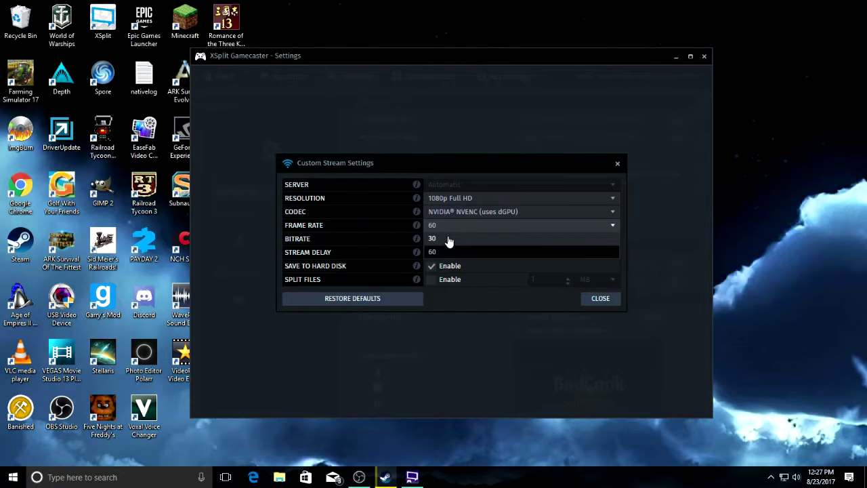
left_click(449, 238)
left_click(453, 229)
left_click(459, 268)
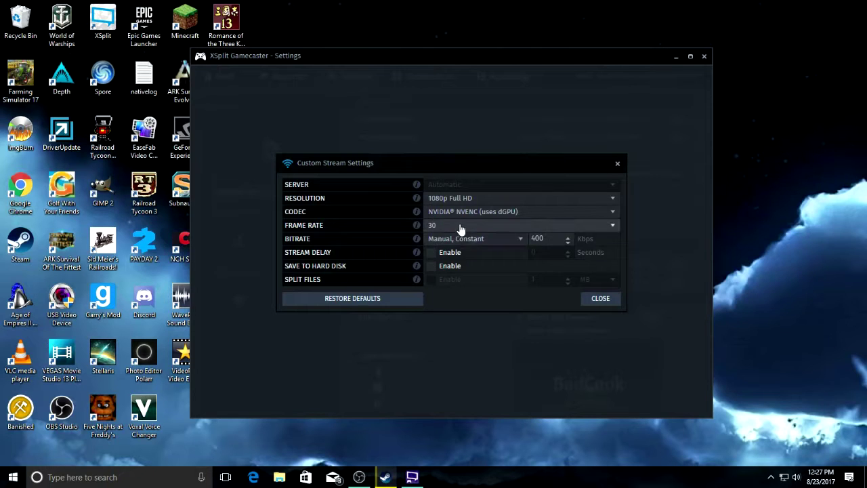
Set the stream frame rate to 60 in the custom stream settings.
left_click(461, 228)
left_click(458, 239)
left_click(455, 228)
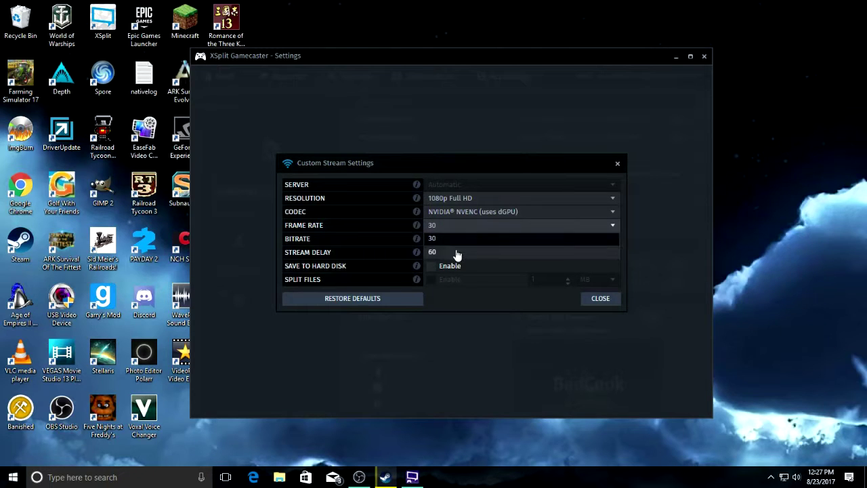
left_click(458, 252)
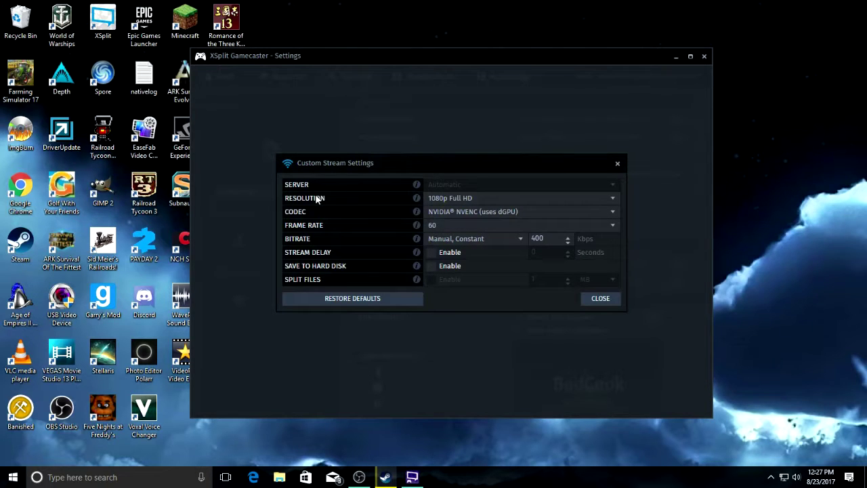
Choose 1080p Full HD as the stream resolution and review the remaining custom stream settings, including the bitrate.
left_click(473, 204)
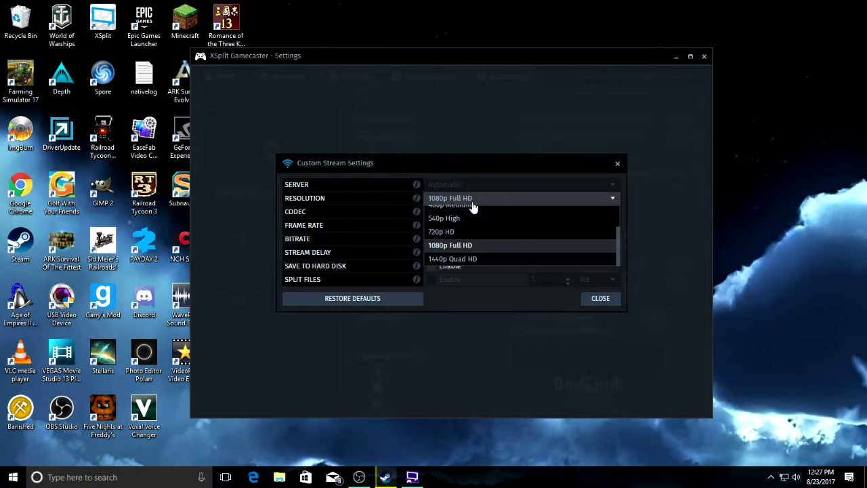
left_click(477, 246)
left_click(618, 163)
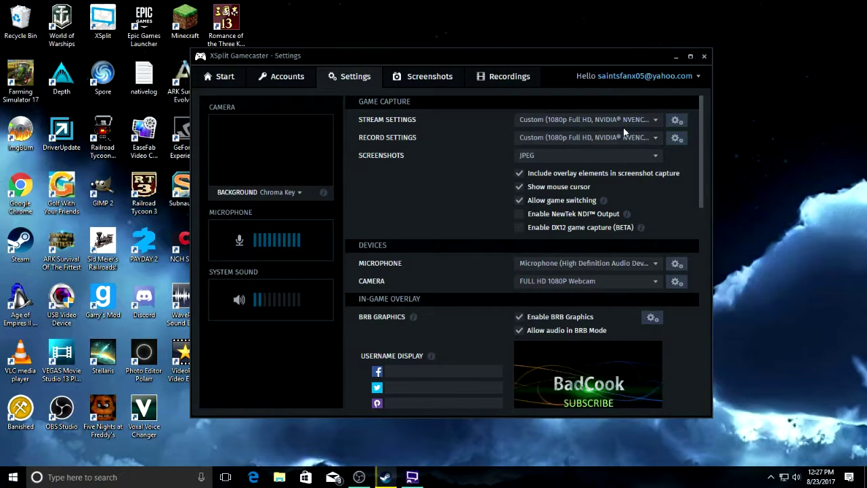
left_click(677, 121)
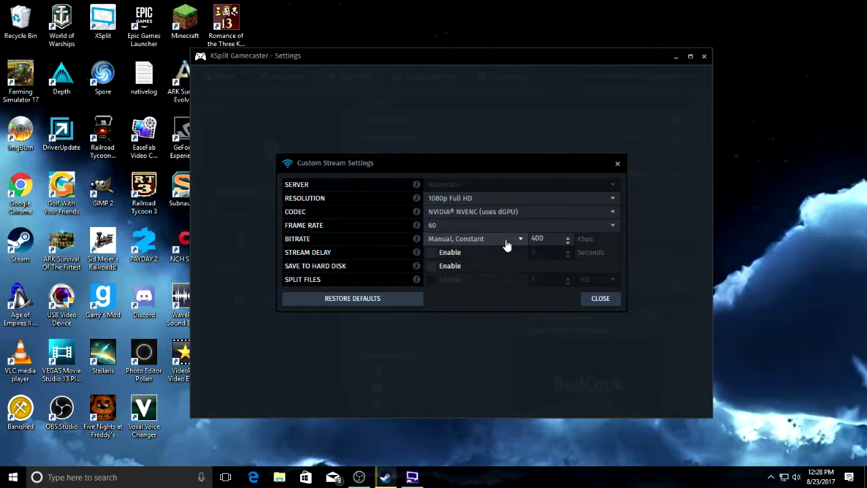
left_click(618, 164)
Review the custom record settings, including recording quality, and the available screenshot file formats.
left_click(677, 138)
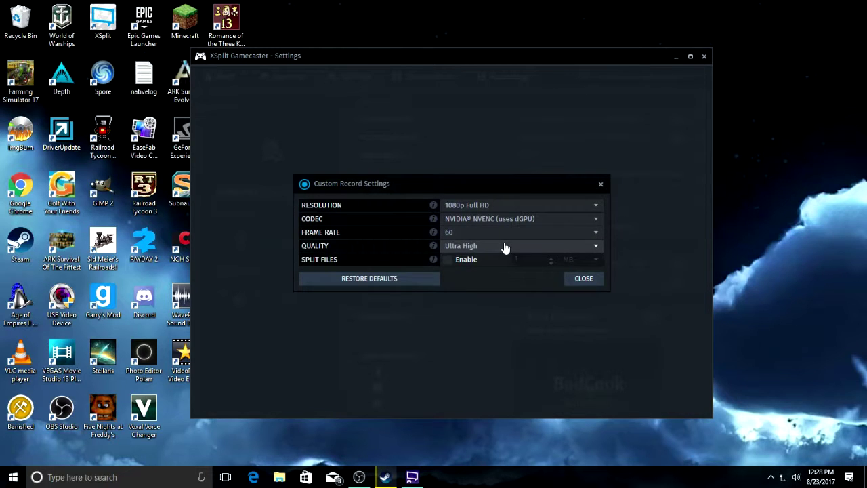
left_click(565, 250)
left_click(566, 250)
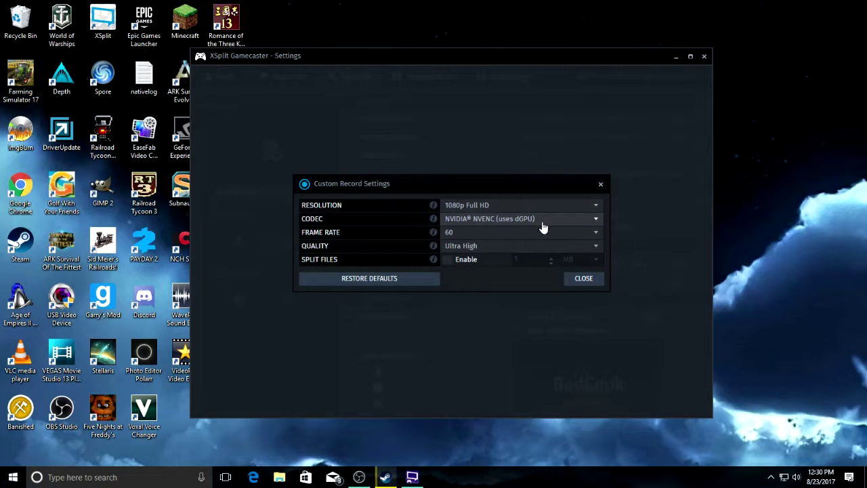
left_click(600, 184)
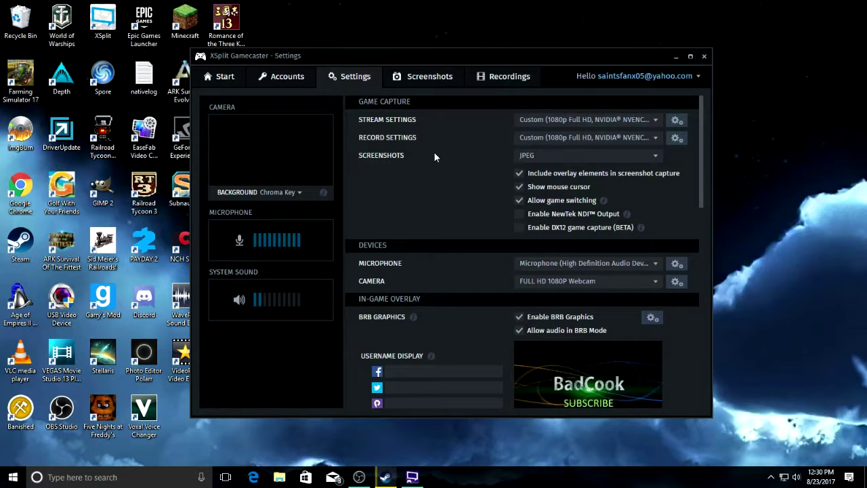
left_click(615, 161)
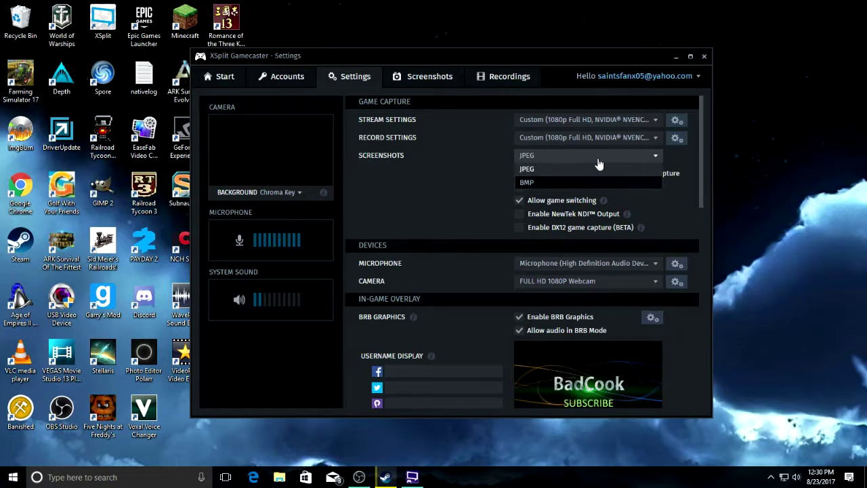
left_click(552, 162)
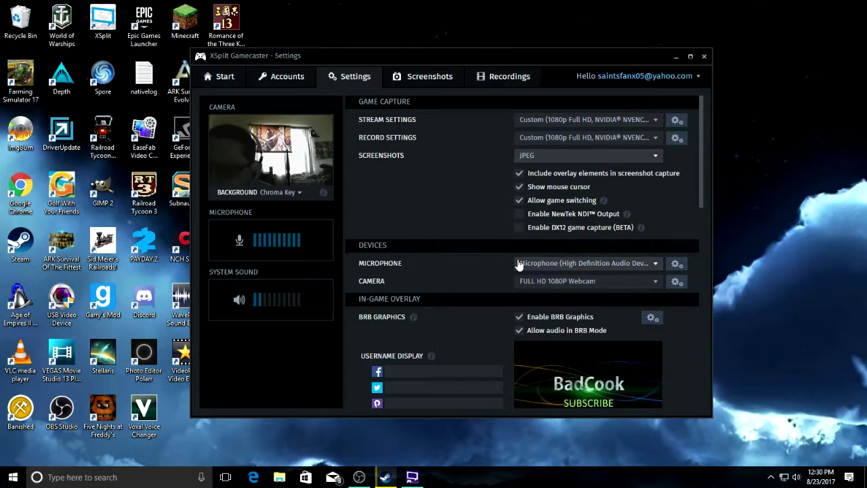
Select the High Definition Audio microphone as the input device and review the FULL HD 1080P Webcam properties.
left_click(605, 266)
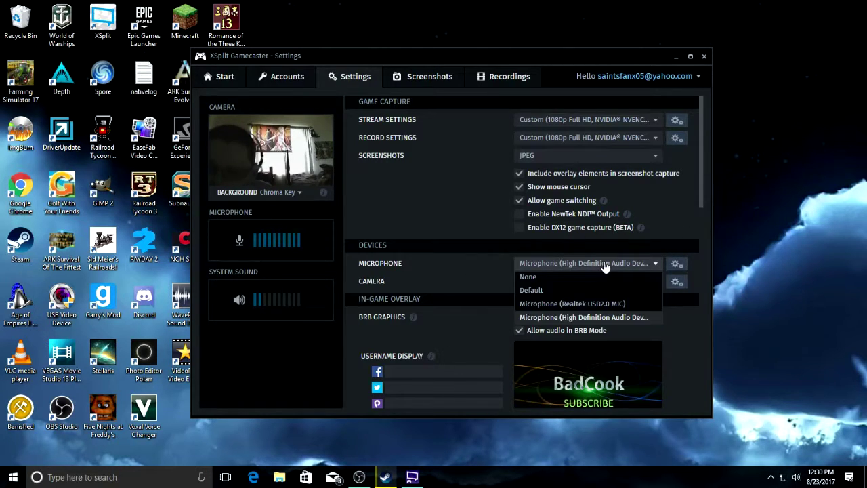
left_click(587, 318)
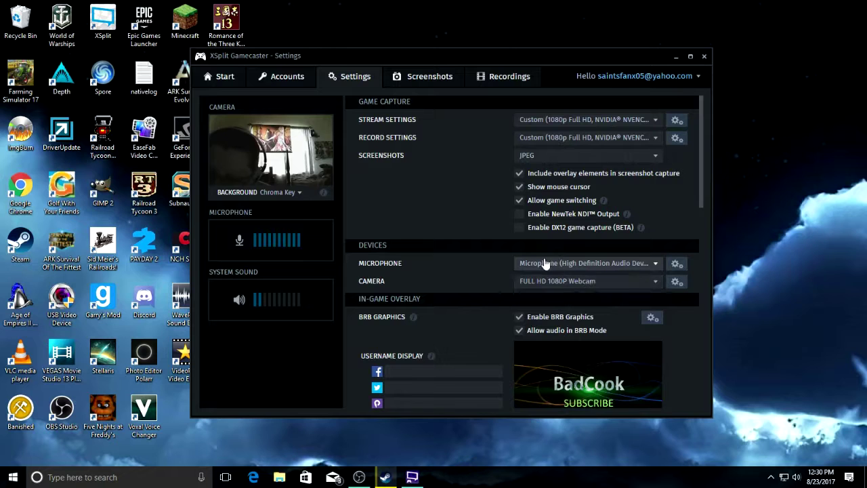
left_click(677, 282)
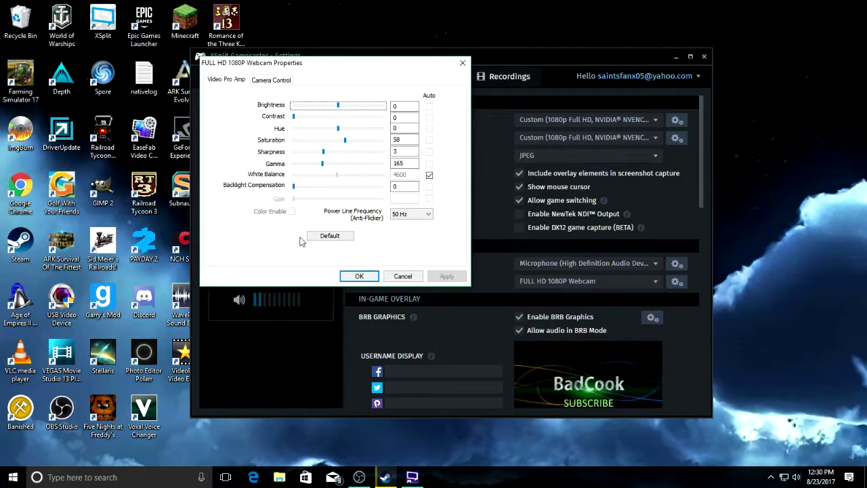
left_click(463, 62)
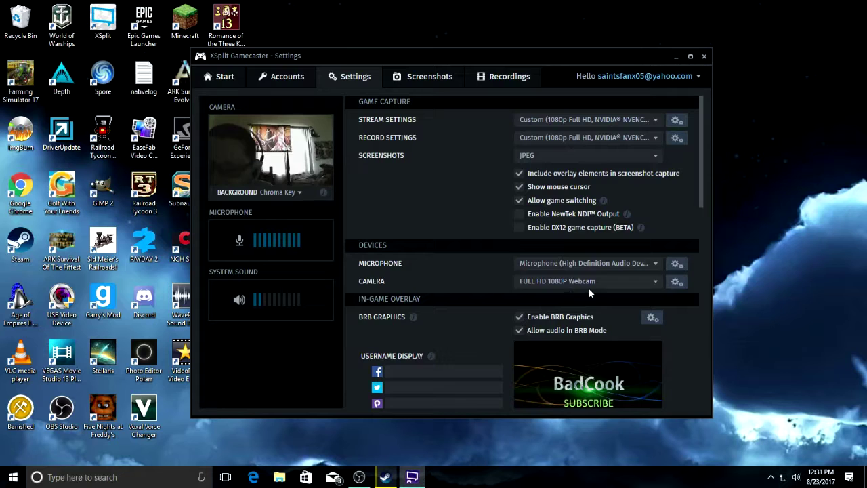
Review the microphone's mono mix and noise suppression settings, and set the camera background to Original.
left_click(677, 266)
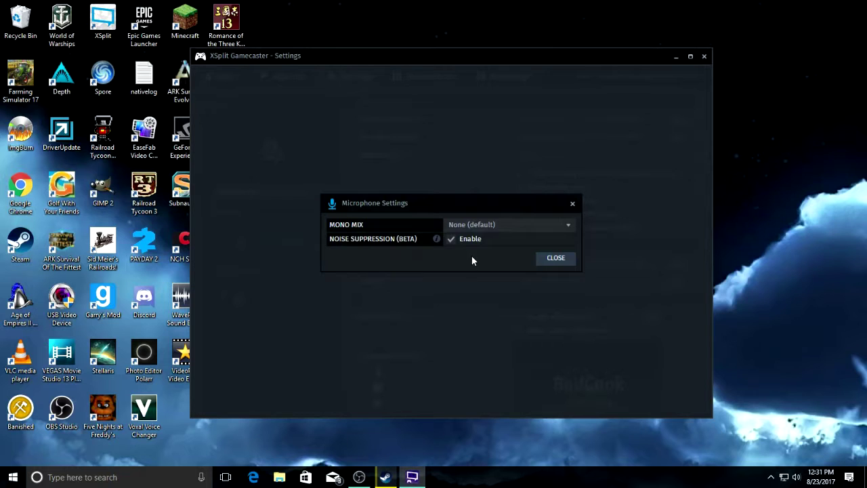
left_click(573, 204)
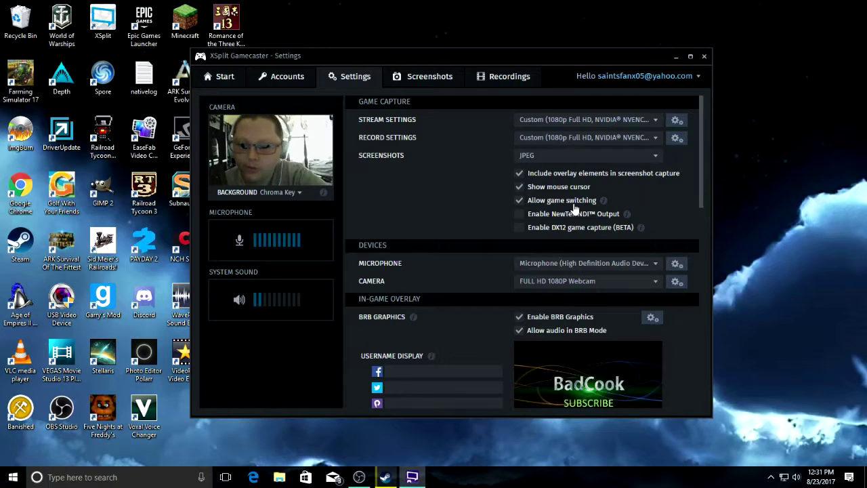
left_click(299, 193)
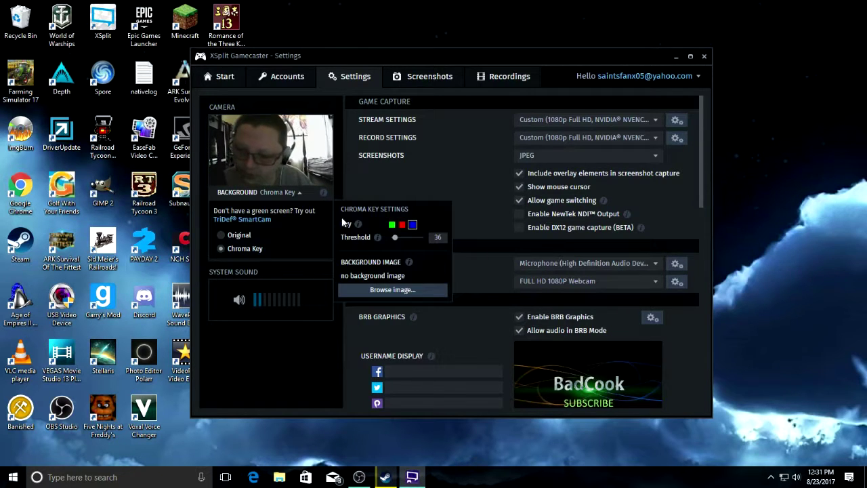
left_click(222, 236)
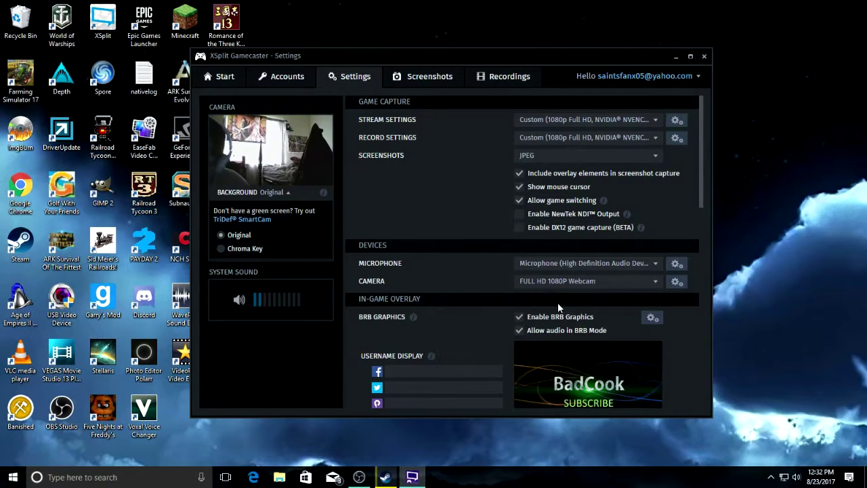
Look through the in-game overlay, BRB graphics, username display, status bar and application settings.
scroll(436, 340, "down", 3)
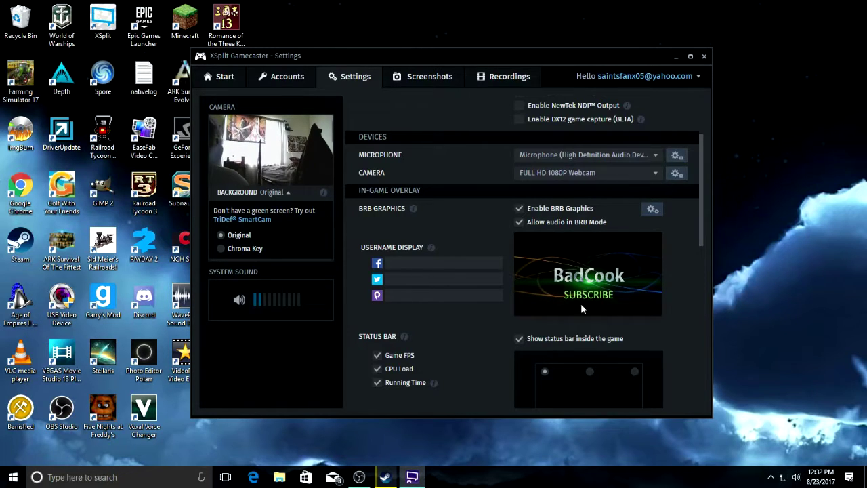
scroll(580, 303, "down", 3)
scroll(577, 299, "up", 6)
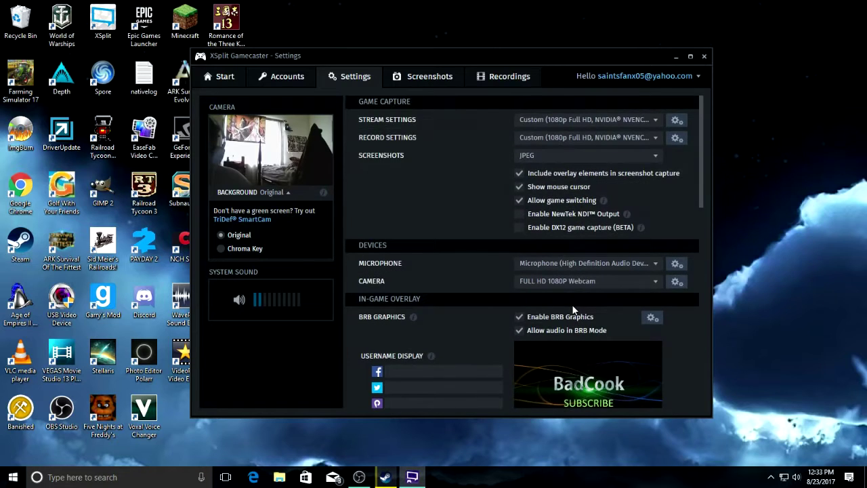
scroll(572, 305, "down", 9)
scroll(572, 304, "up", 9)
scroll(582, 284, "down", 3)
scroll(583, 281, "down", 9)
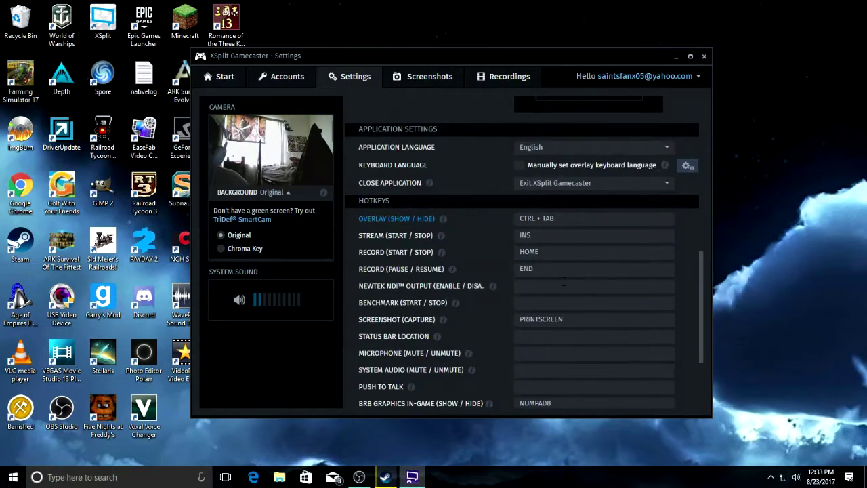
scroll(548, 306, "up", 6)
scroll(566, 295, "down", 3)
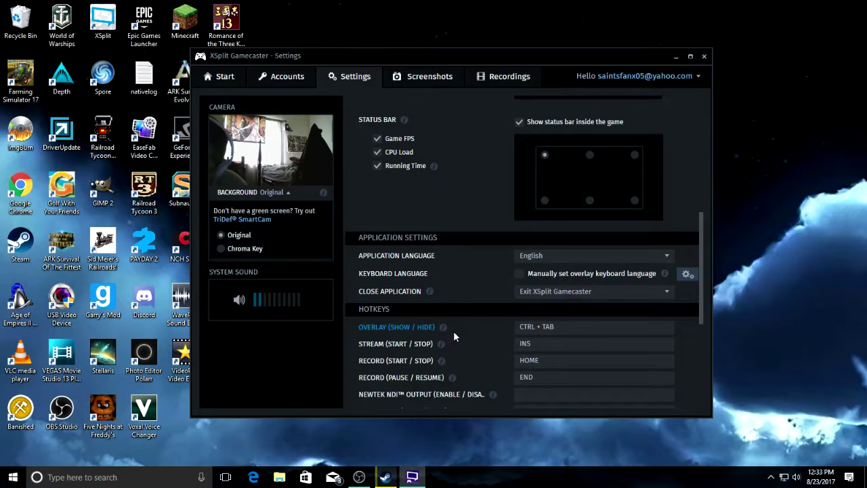
Review the full list of hotkeys, including those for the overlay, streaming, recording, screenshots and BRB graphics.
scroll(500, 325, "down", 3)
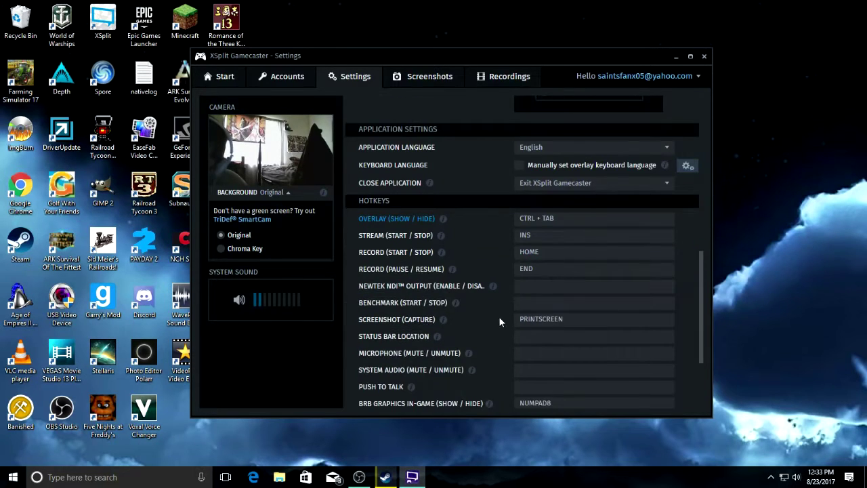
scroll(565, 300, "down", 3)
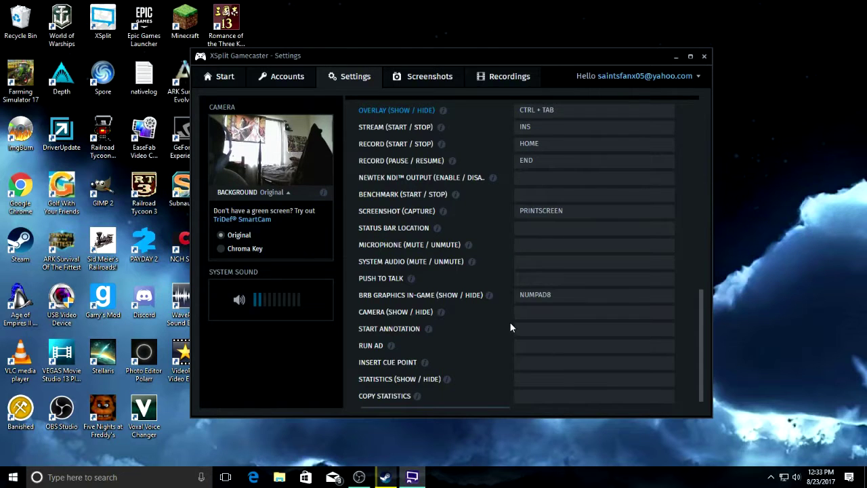
scroll(542, 312, "down", 1)
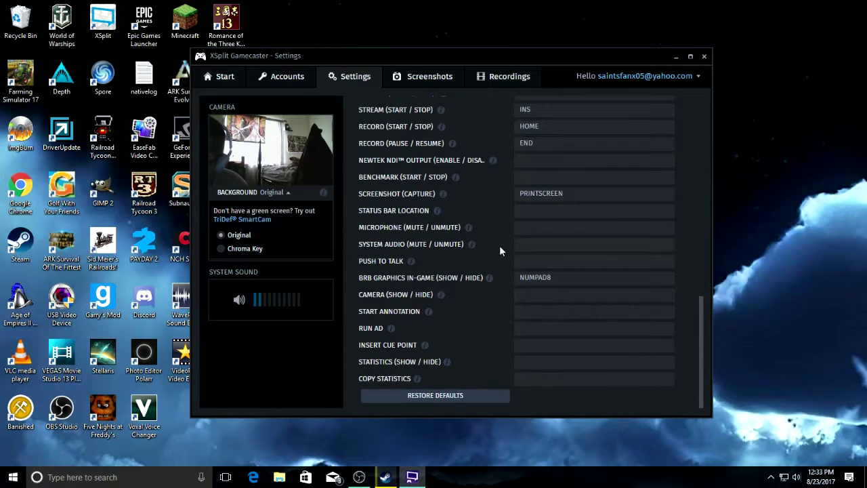
scroll(521, 261, "up", 3)
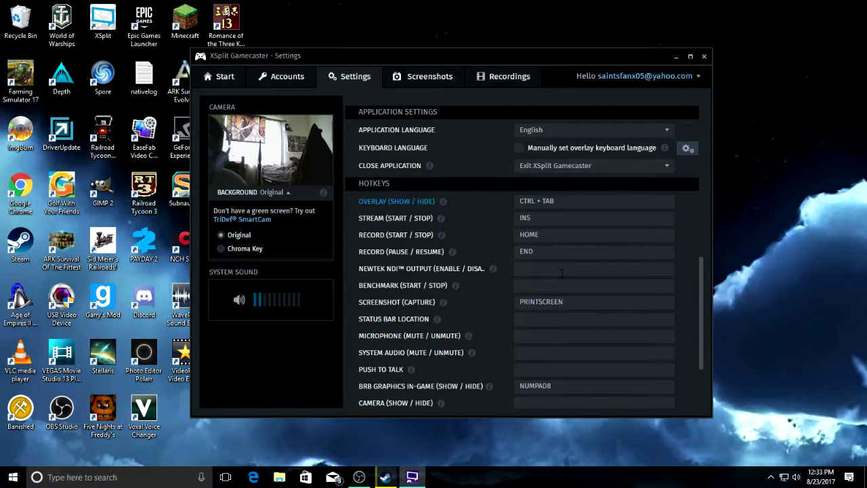
scroll(515, 298, "up", 10)
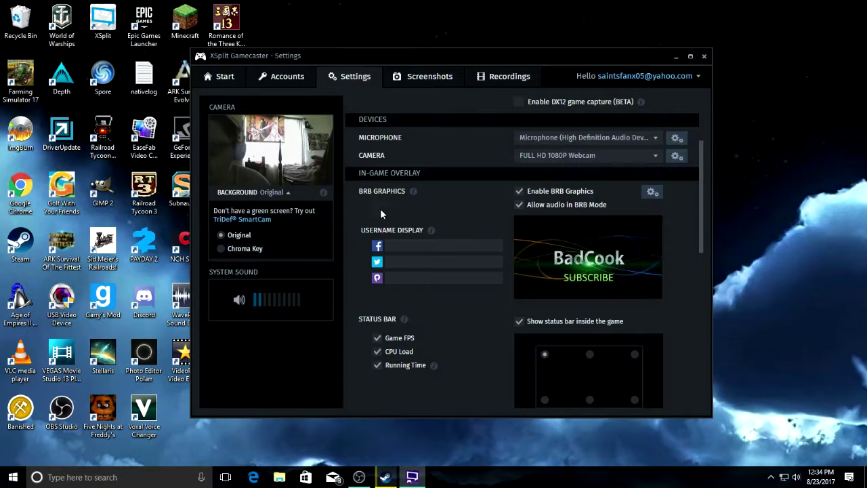
scroll(404, 183, "up", 3)
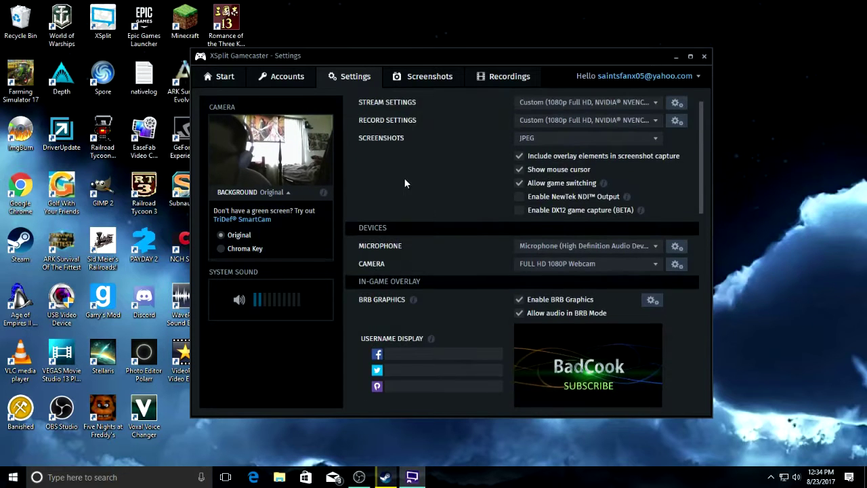
scroll(395, 184, "down", 8)
scroll(501, 242, "down", 2)
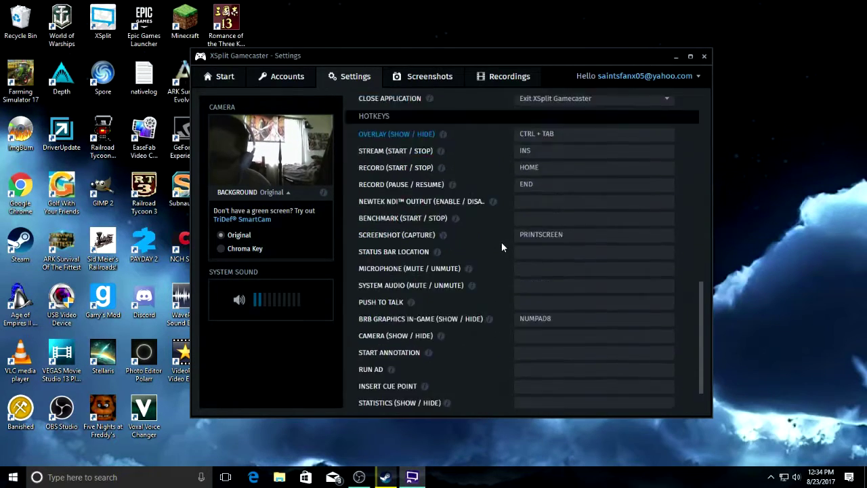
Check the lists of saved screenshots and recordings and their storage locations.
scroll(475, 170, "up", 10)
left_click(434, 76)
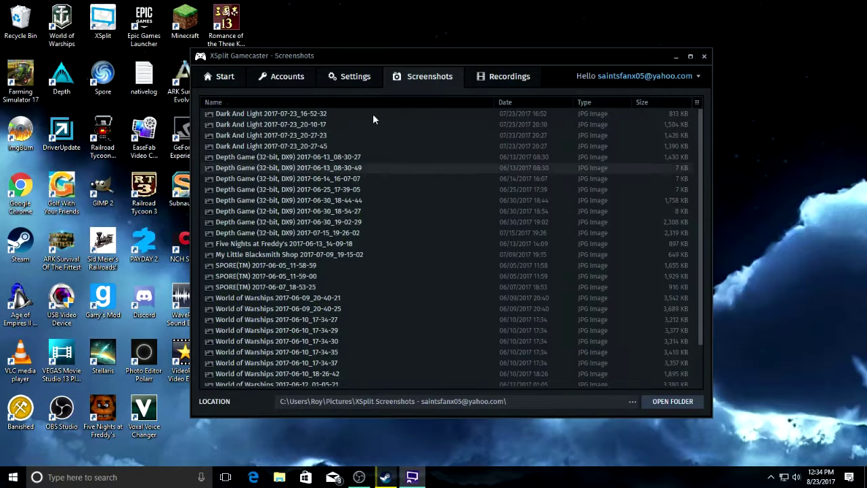
left_click(509, 80)
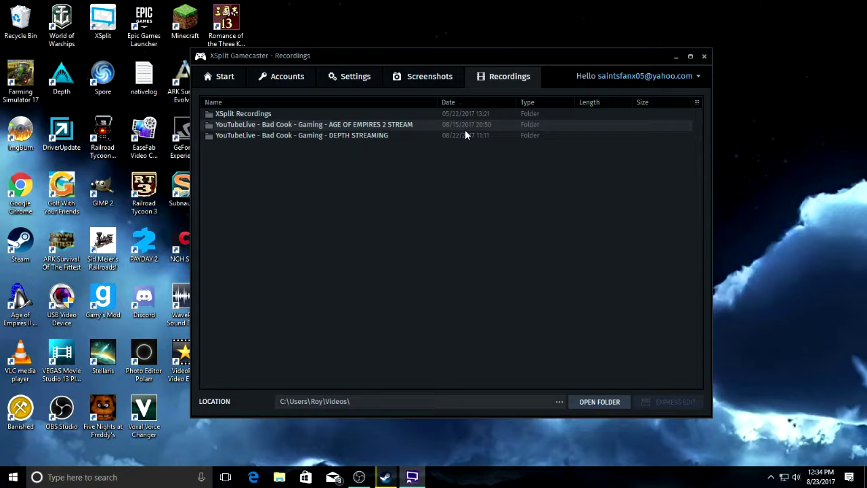
Minimize XSplit Gamecaster and check the free space on the computer's drives under This PC in File Explorer.
left_click(676, 57)
left_click(279, 477)
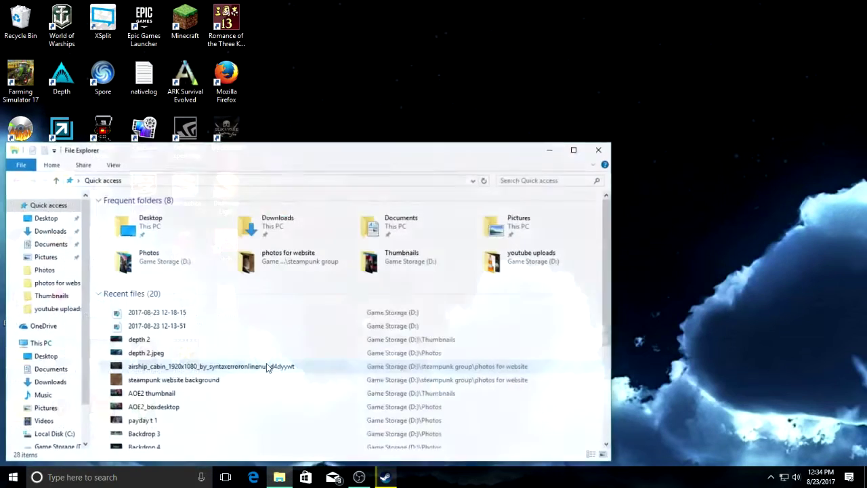
left_click_drag(341, 150, 477, 45)
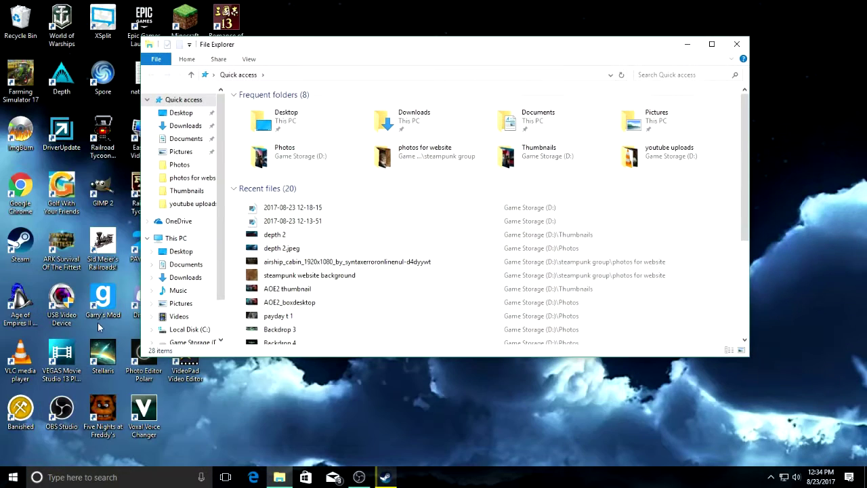
left_click(179, 239)
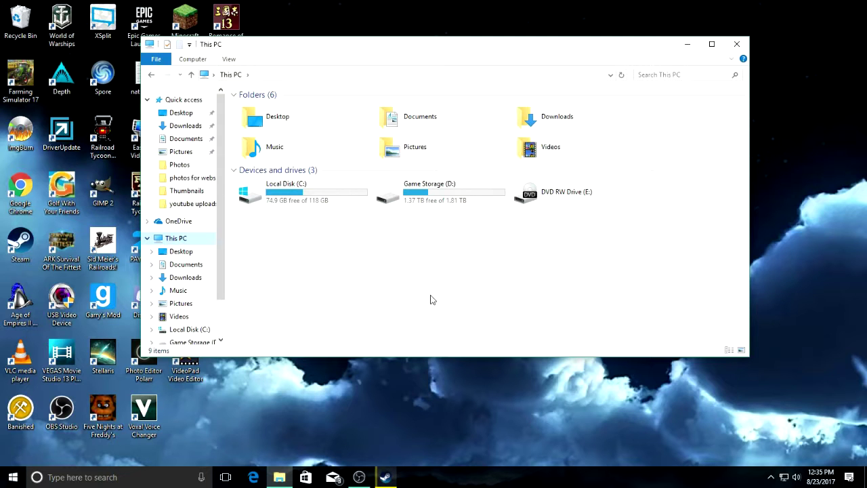
left_click(688, 44)
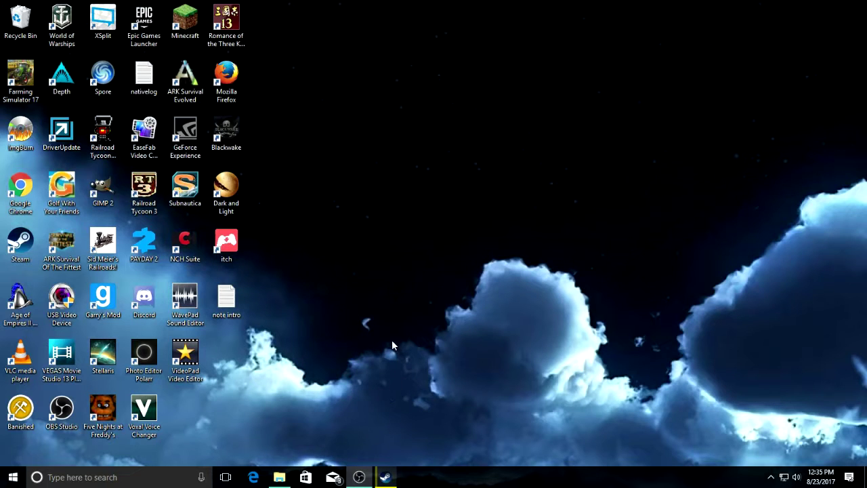
Bring XSplit Gamecaster back from the hidden background apps and show its settings.
left_click(771, 477)
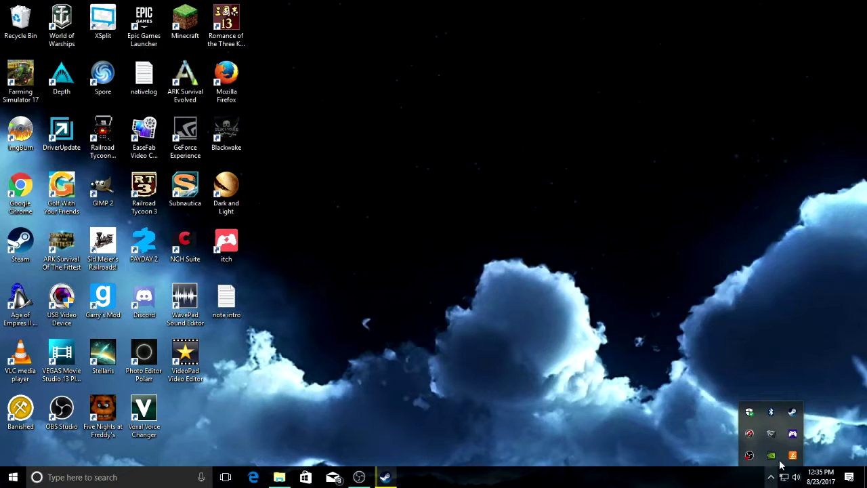
right_click(793, 433)
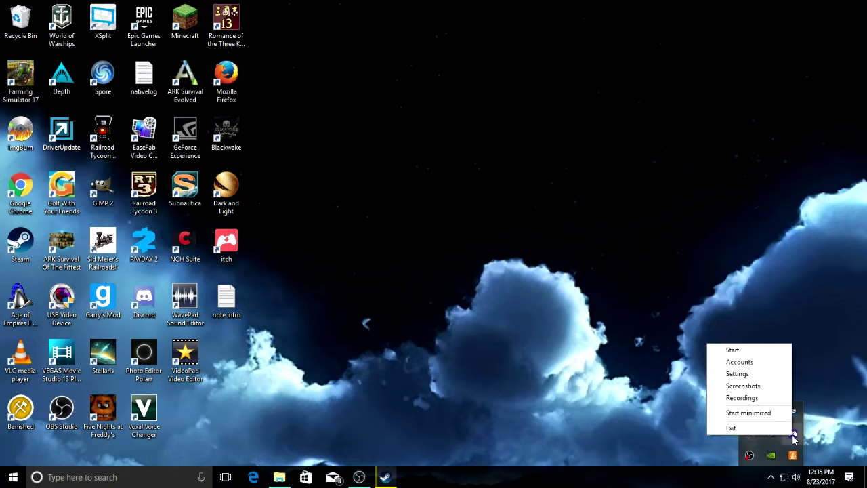
left_click(734, 350)
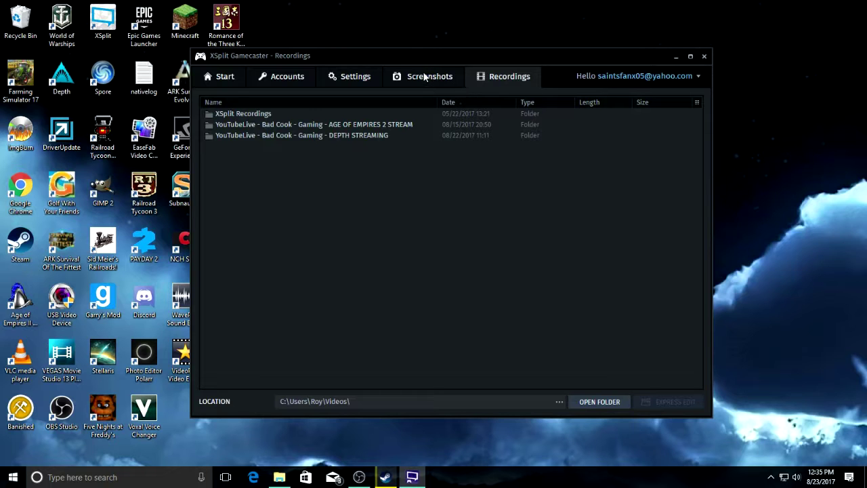
left_click(356, 76)
Go over the settings again, check the Save to Hard Disk option in the custom stream settings, and minimize XSplit Gamecaster.
scroll(448, 223, "down", 10)
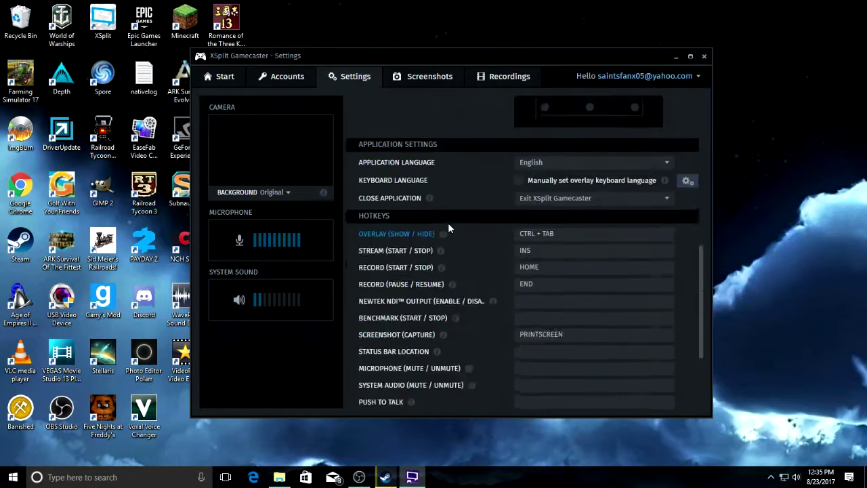
scroll(447, 224, "up", 15)
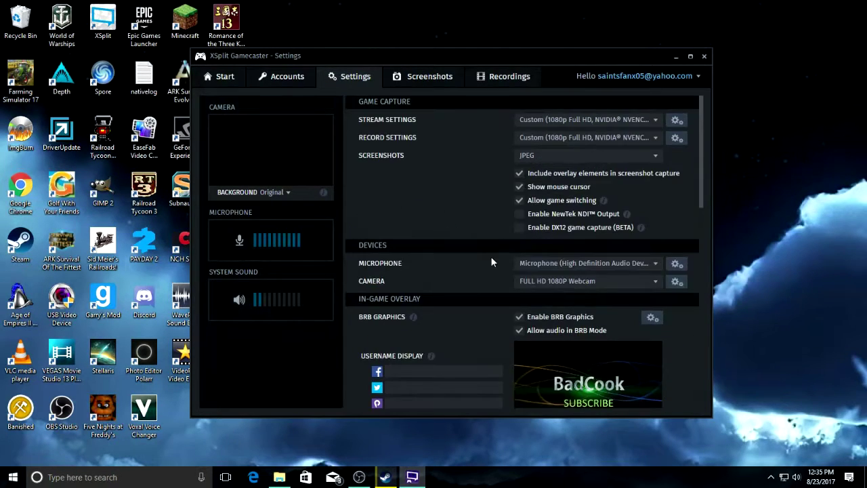
scroll(490, 262, "down", 5)
scroll(483, 251, "up", 5)
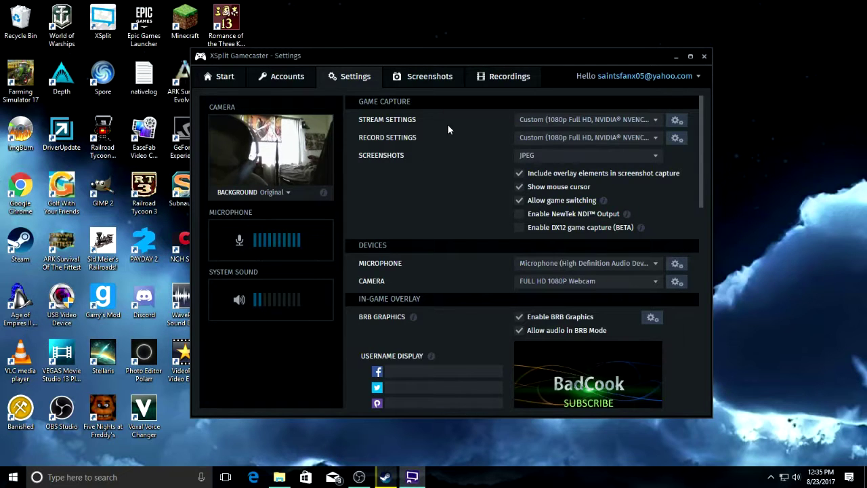
left_click(677, 121)
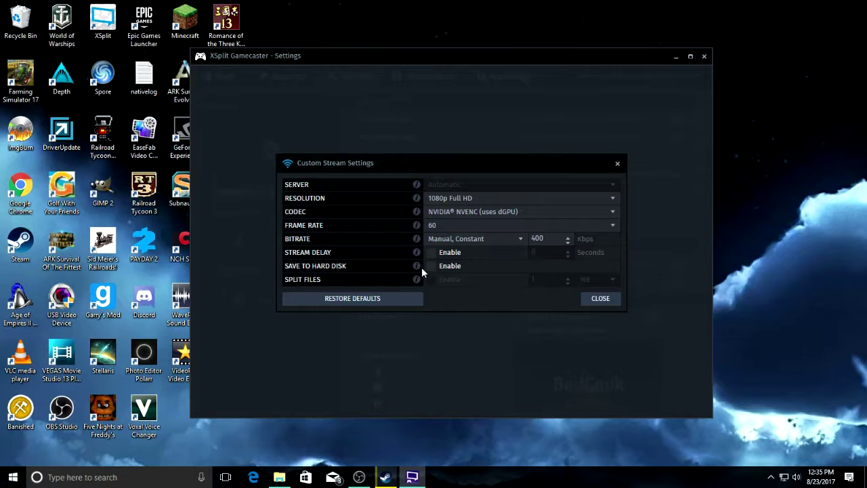
mouse_move(418, 269)
left_click(618, 164)
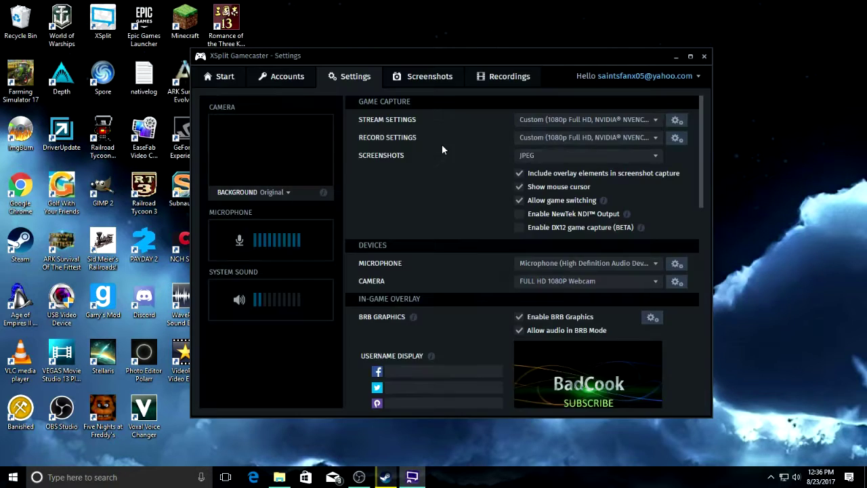
left_click(677, 57)
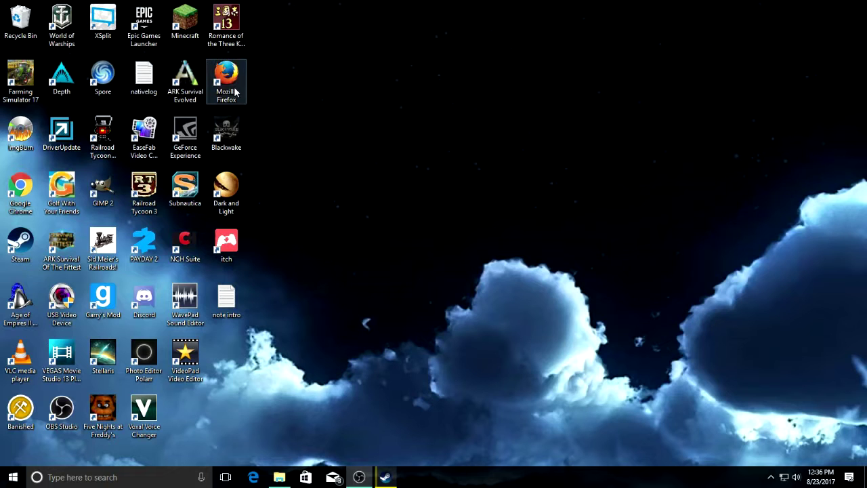
Launch World of Warships, start the game from its launcher and connect with the saved login.
left_click(68, 41)
left_click(297, 114)
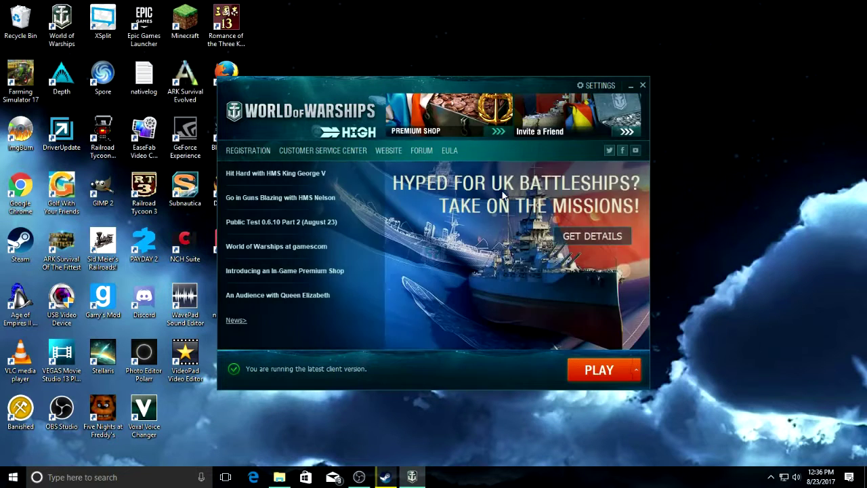
left_click(599, 370)
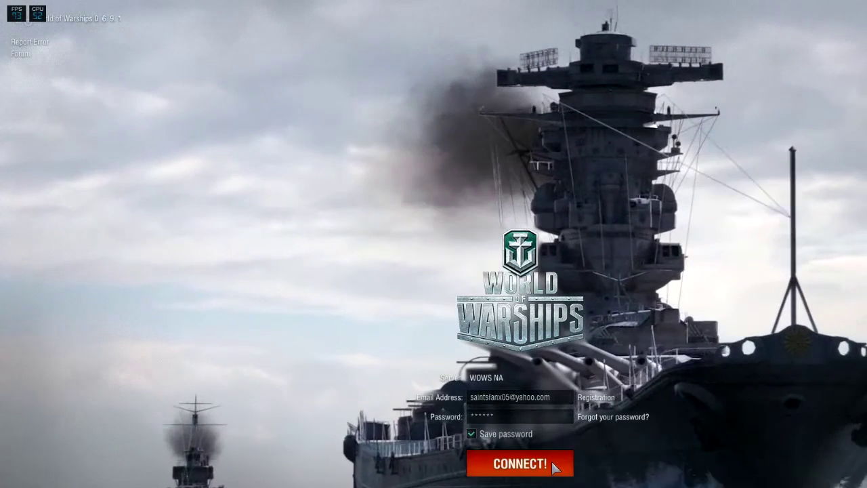
key("Return")
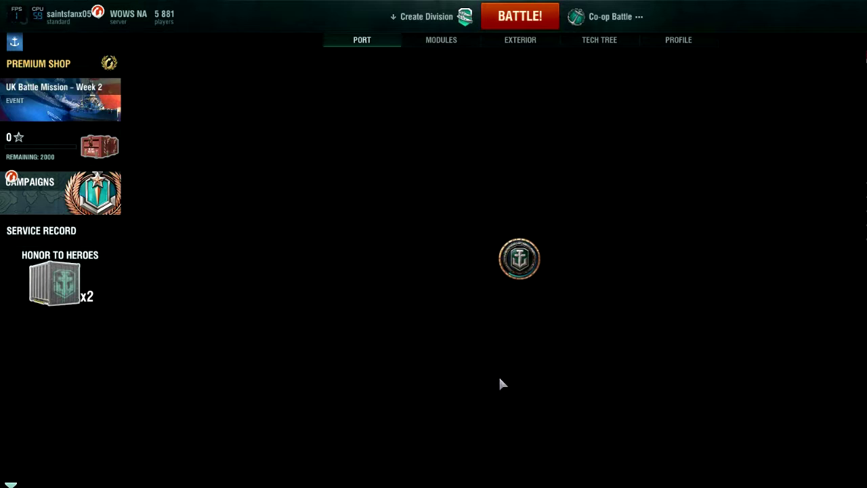
Show the XSplit Gamecaster overlay over the game and turn on the camera.
key("ctrl+Tab")
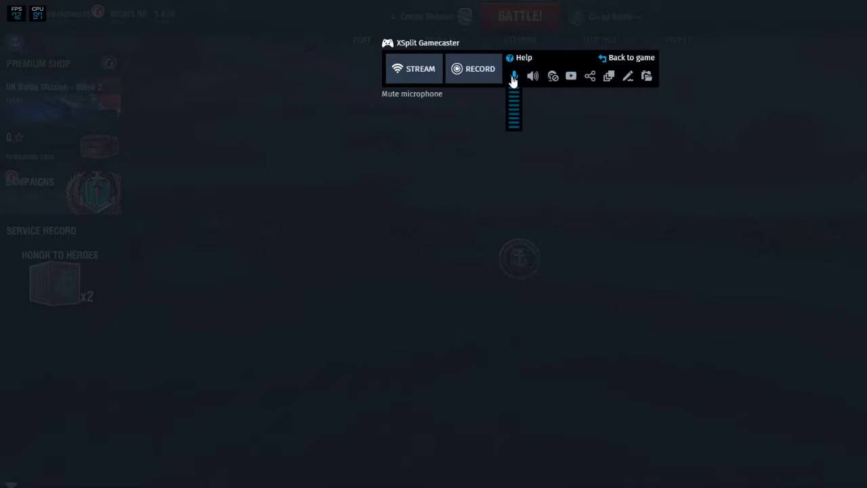
left_click(555, 78)
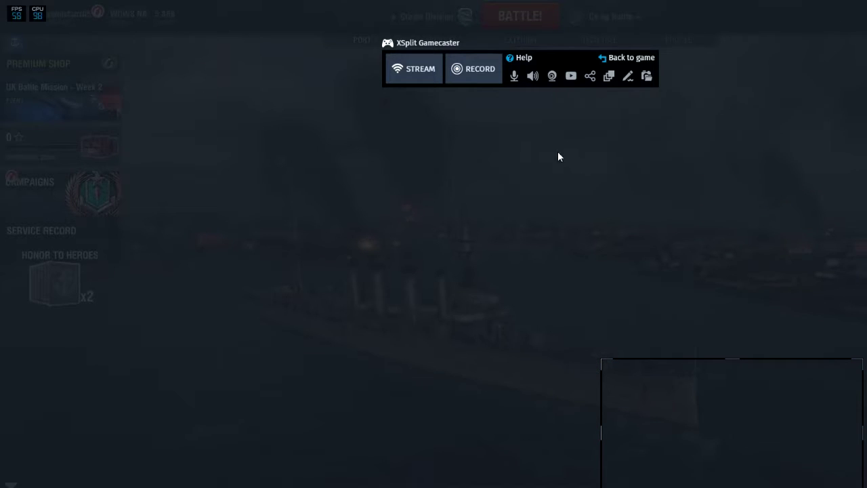
Check the YouTube Live options, and move the web camera frame to the middle of the game view, toggling the camera off and on.
mouse_move(572, 84)
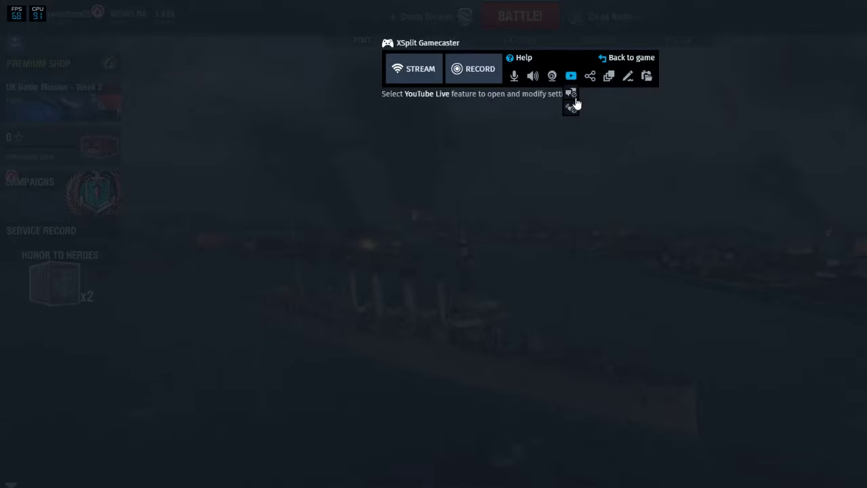
left_click(572, 94)
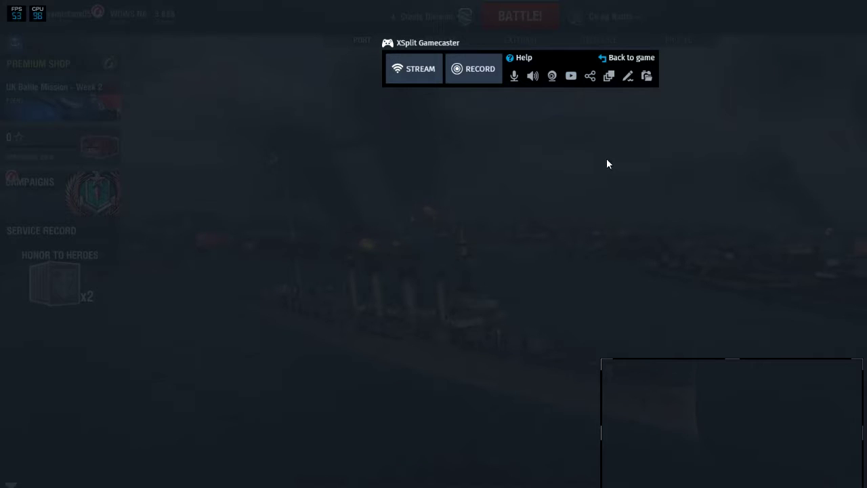
mouse_move(770, 420)
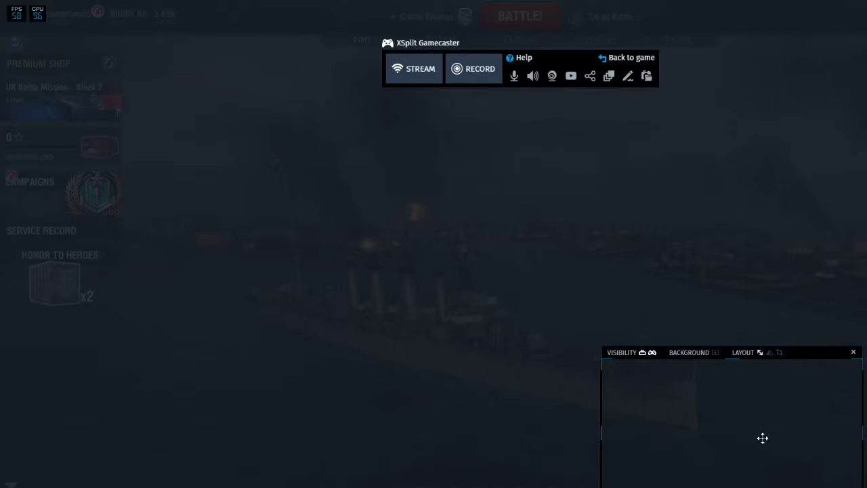
left_click_drag(753, 449, 485, 357)
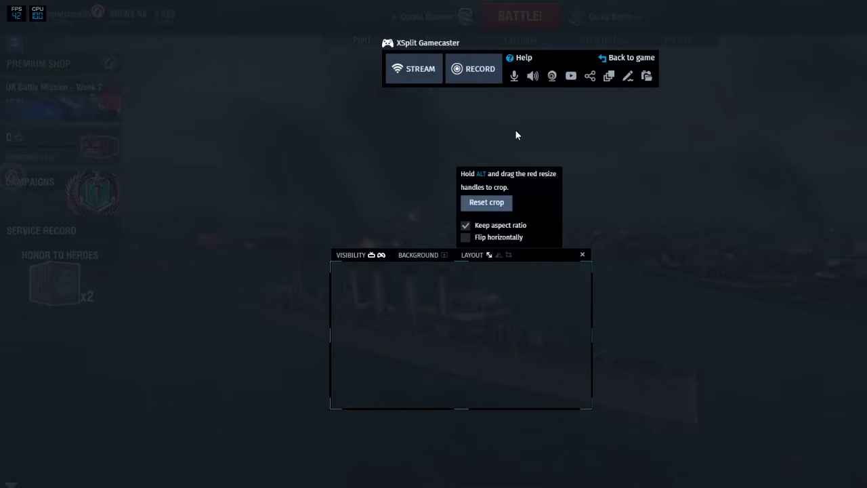
left_click(553, 77)
left_click(555, 79)
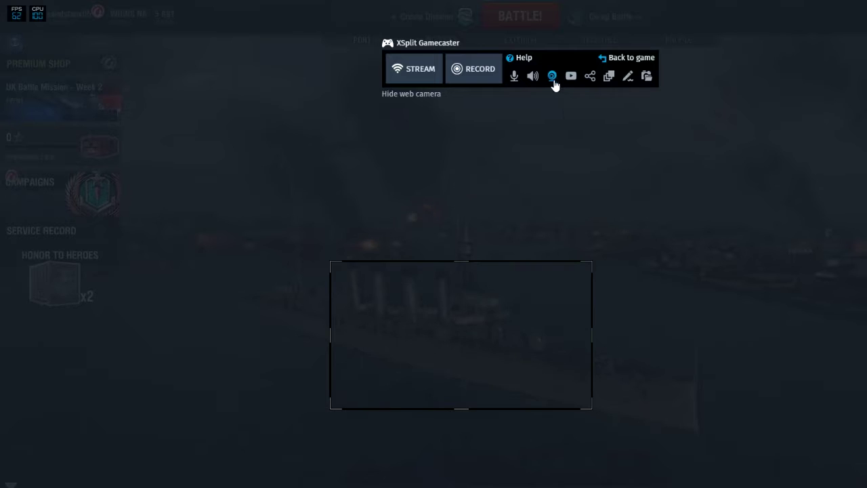
Examine the web camera frame's Visibility, Background and Layout options and the overlay's microphone and system sound controls.
mouse_move(524, 287)
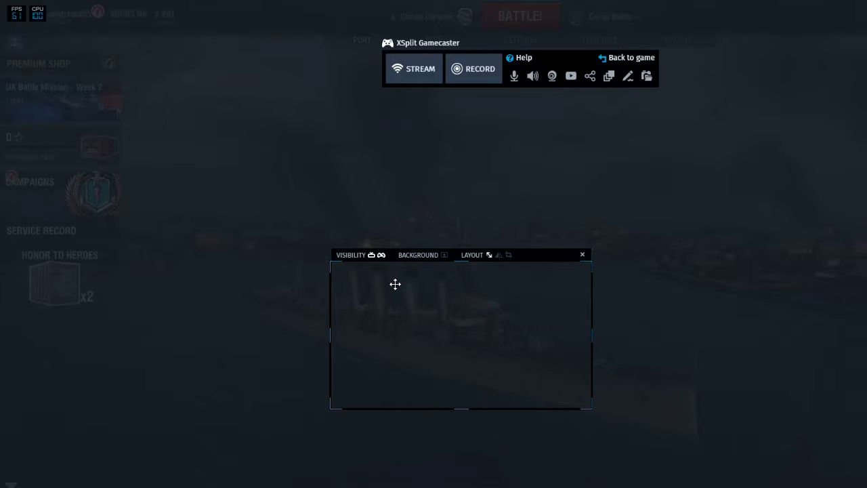
left_click(374, 256)
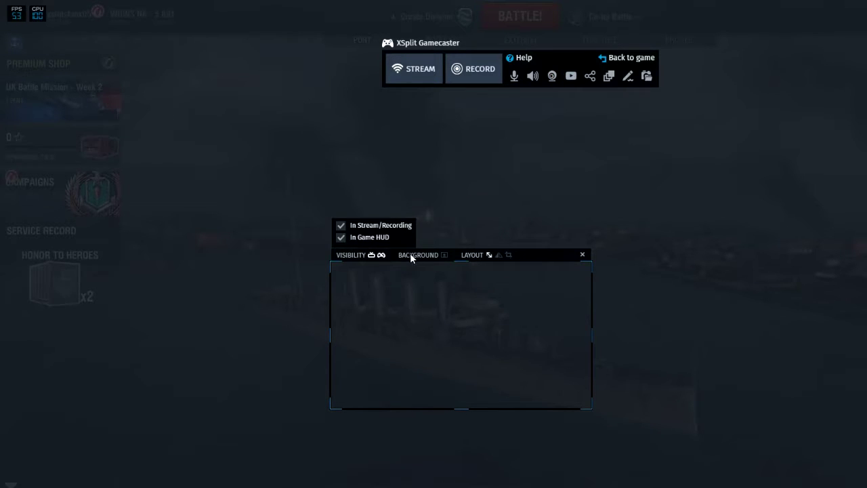
mouse_move(492, 260)
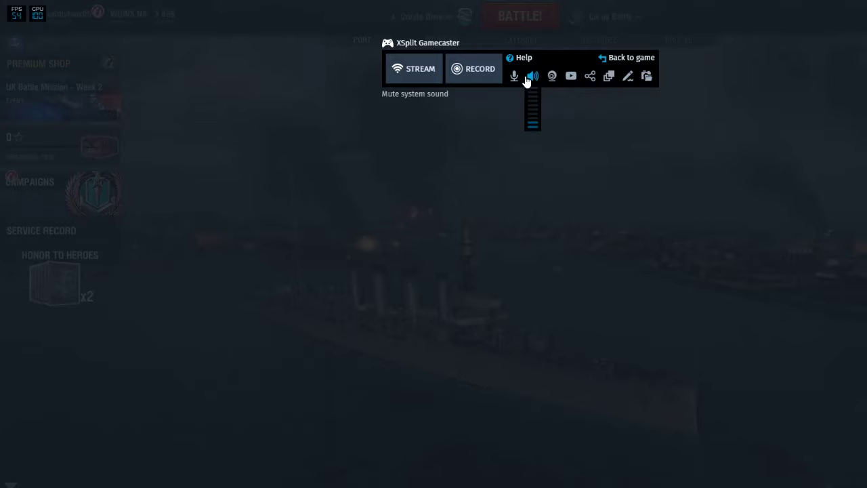
mouse_move(517, 80)
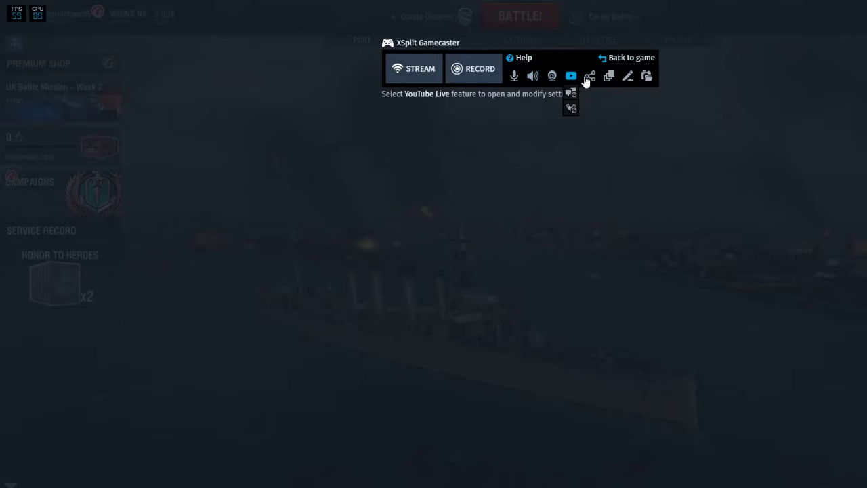
Move the web camera frame to several places over the game and hide the web camera.
mouse_move(268, 391)
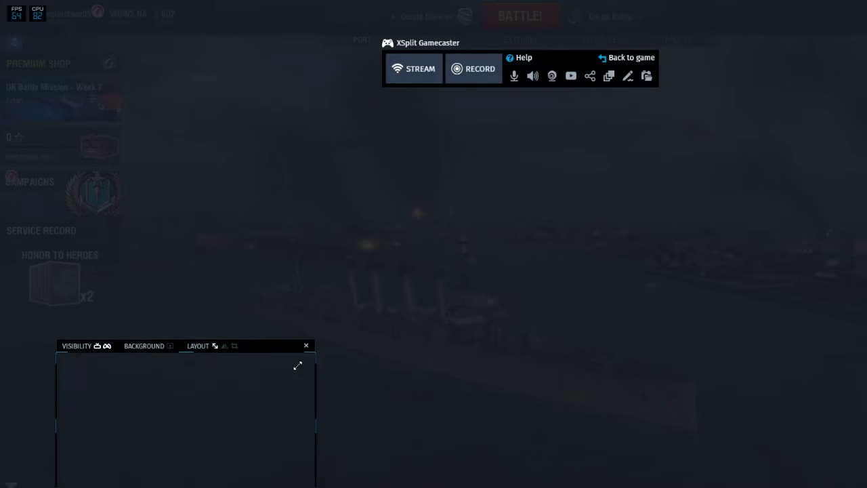
left_click_drag(297, 366, 801, 219)
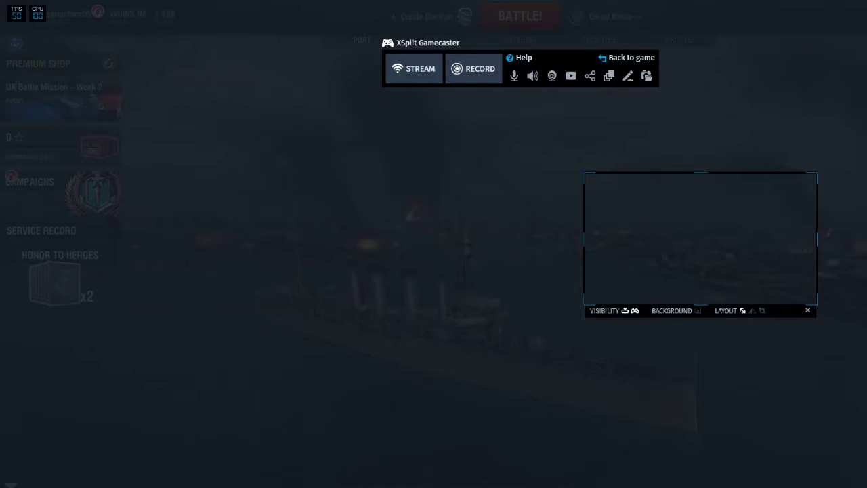
left_click_drag(625, 239, 848, 111)
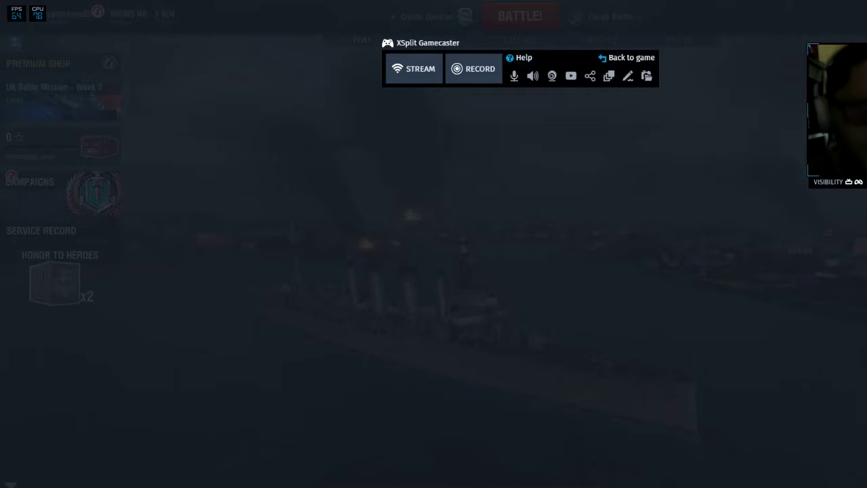
left_click_drag(854, 165, 550, 278)
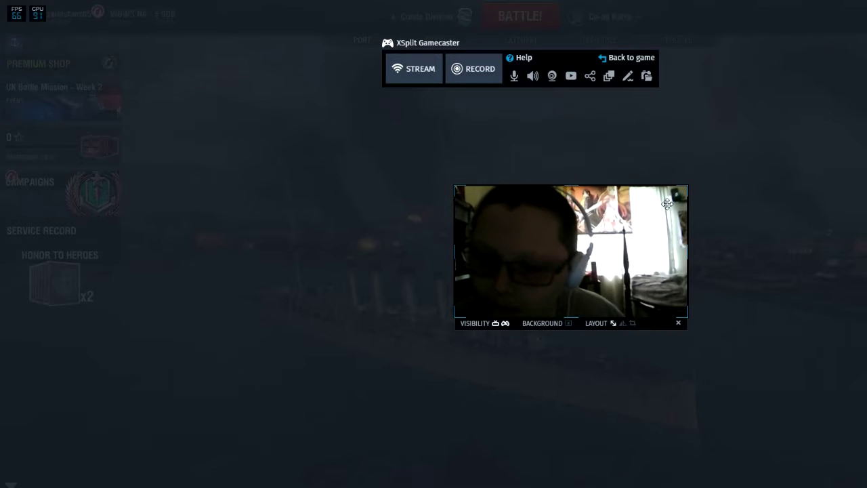
left_click(552, 78)
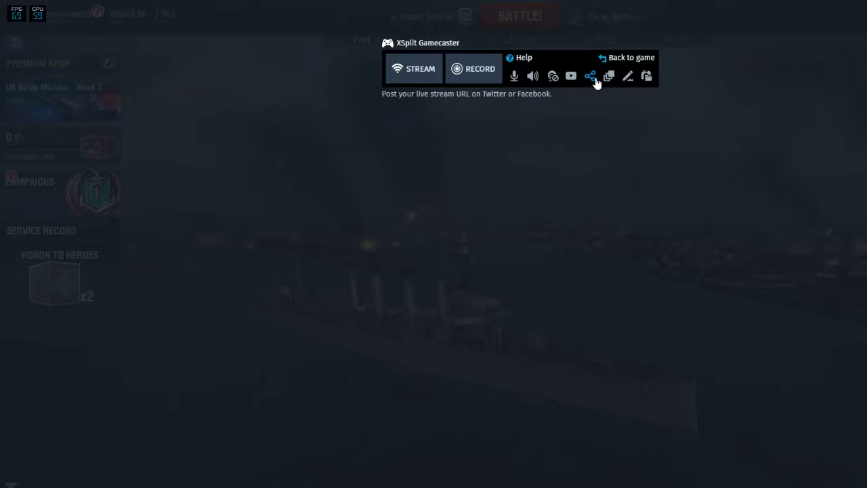
Review the title, description, privacy and options for broadcasting to YouTube Live, and cancel without starting the broadcast.
mouse_move(606, 82)
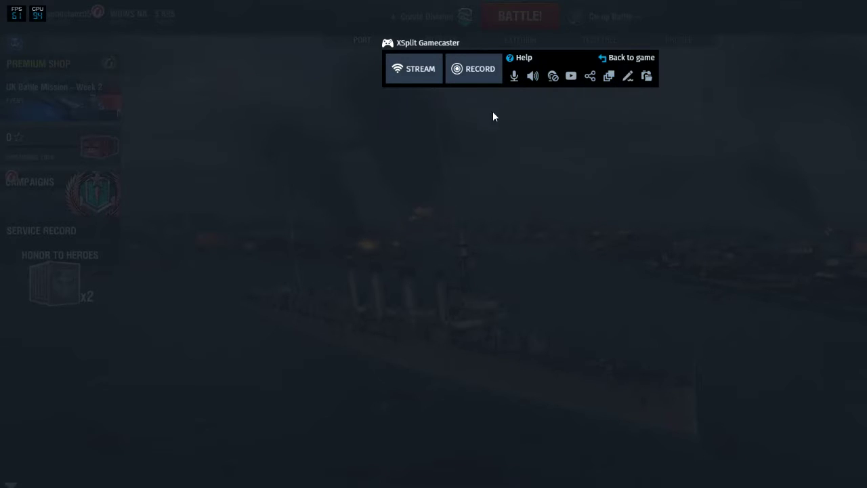
left_click(410, 70)
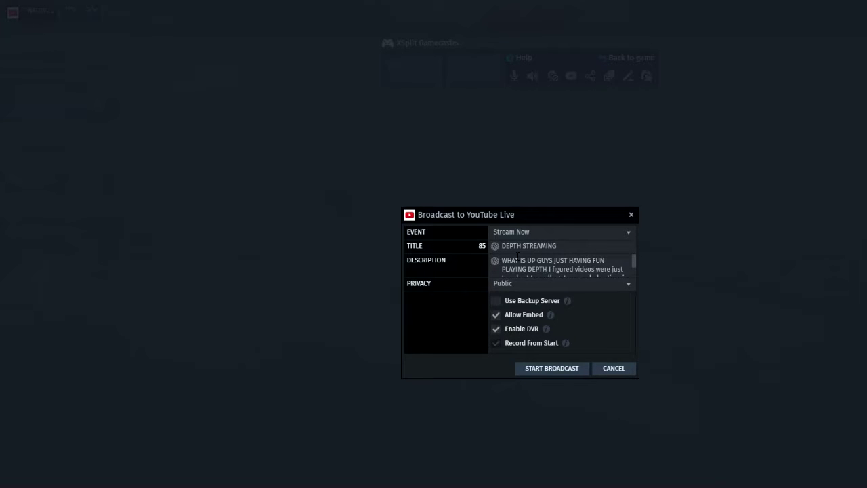
scroll(562, 268, "down", 2)
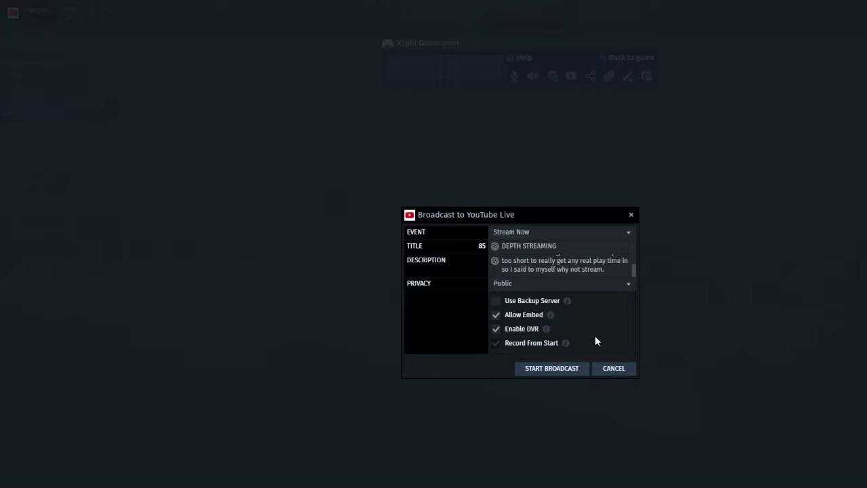
left_click(620, 369)
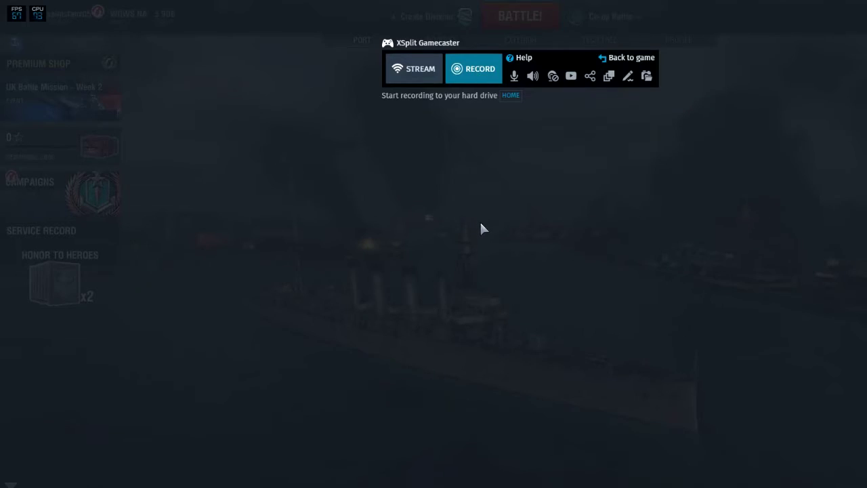
Start recording the game to the hard drive, pause and stop the recording, and return to the game.
key("ctrl+F10")
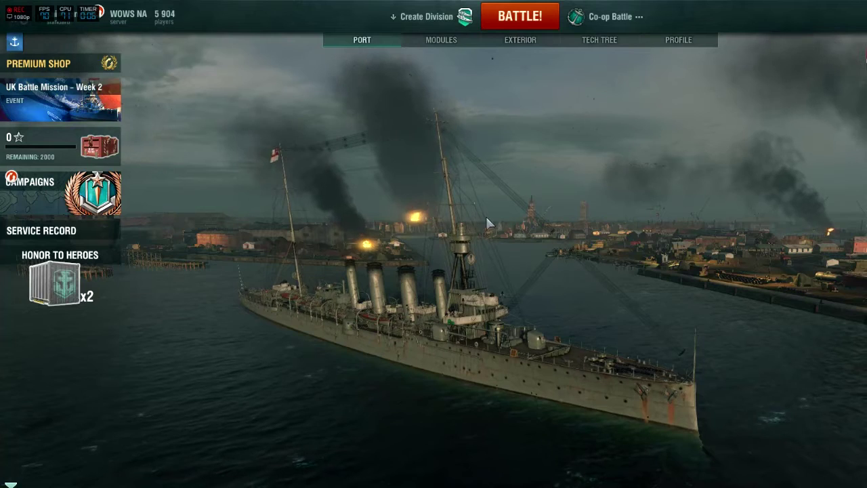
key("ctrl+Tab")
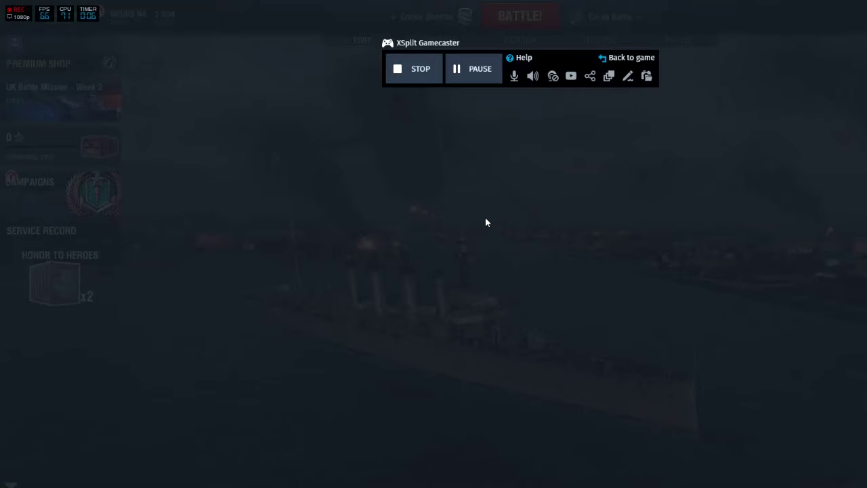
left_click(476, 73)
left_click(427, 75)
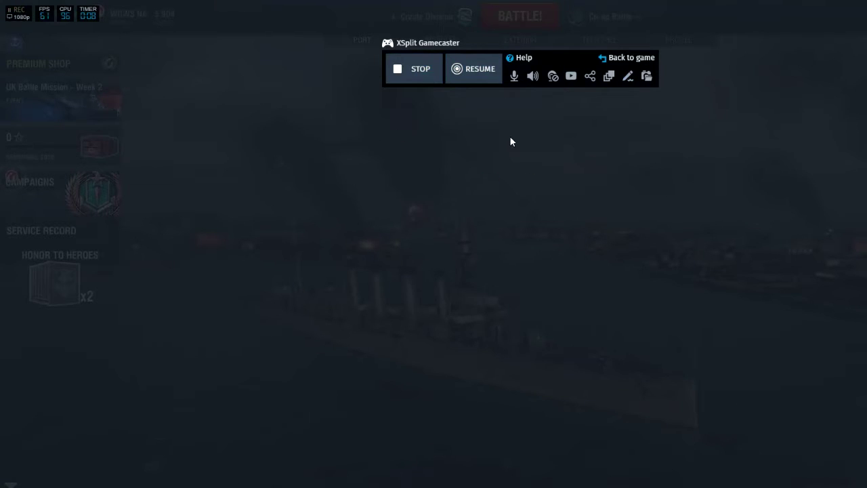
left_click(639, 59)
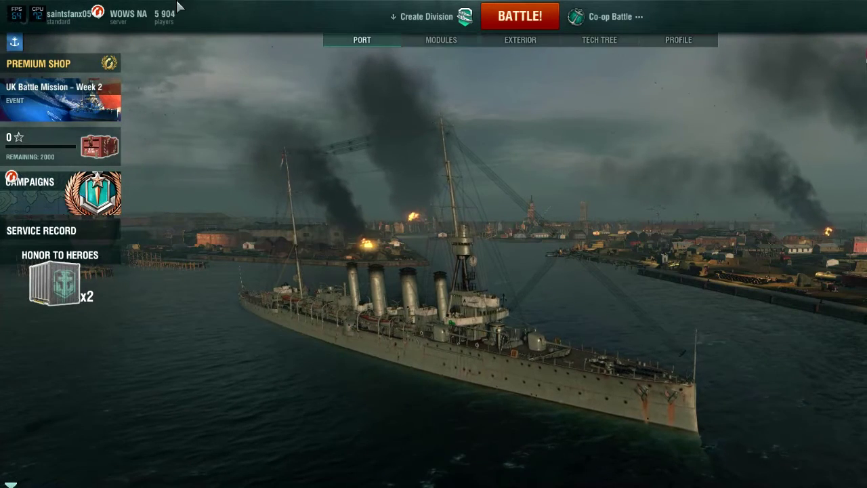
Leave World of Warships and exit XSplit Gamecaster from the hidden background apps.
key("Escape")
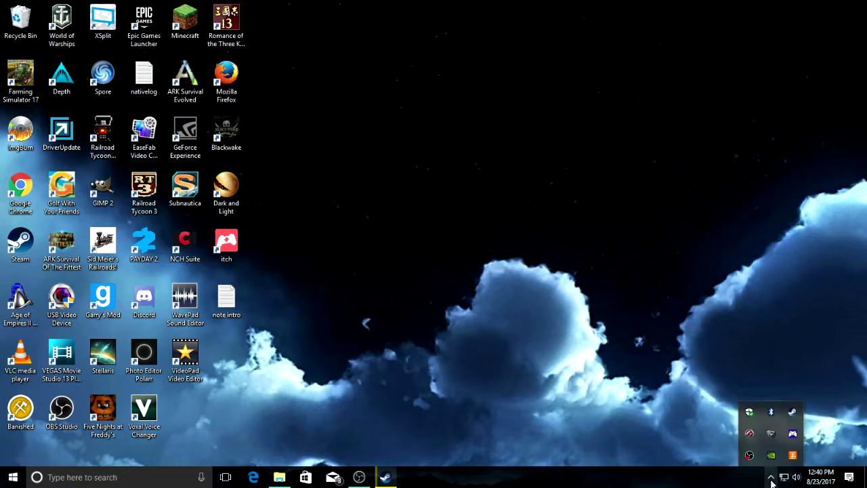
right_click(792, 433)
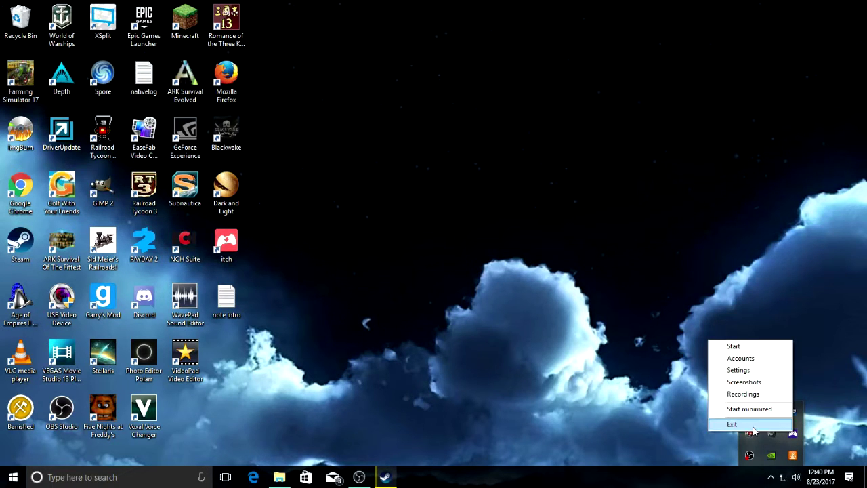
left_click(753, 426)
right_click(794, 435)
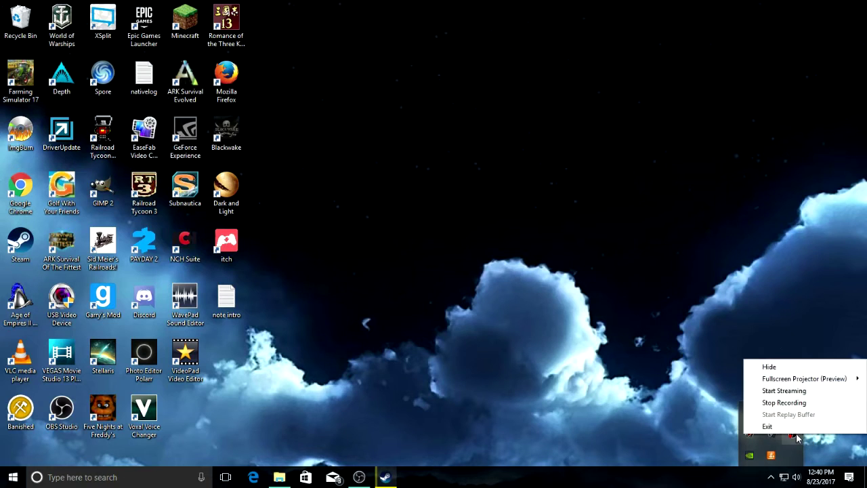
left_click(730, 304)
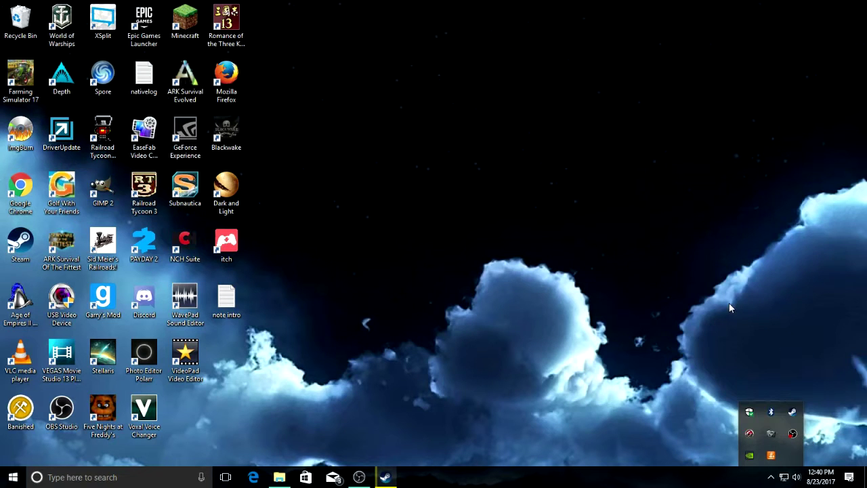
left_click(771, 477)
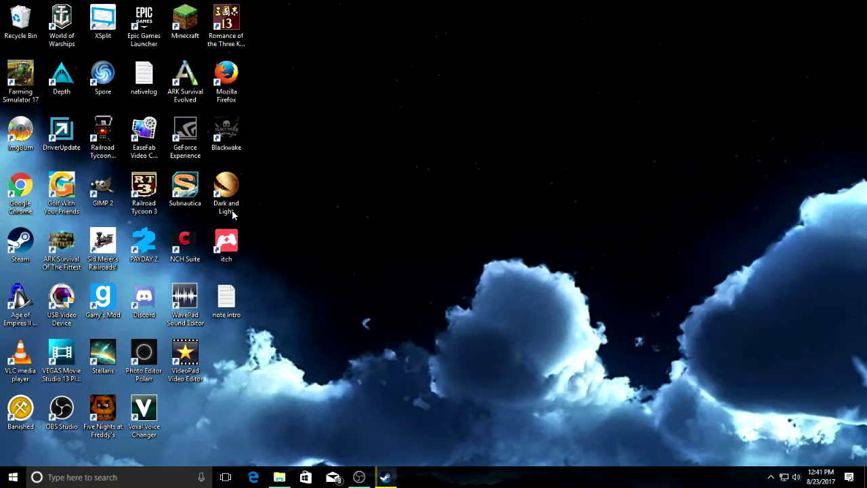
Switch to GIMP 2, show its main window maximized and restored, and close it.
double_click(103, 189)
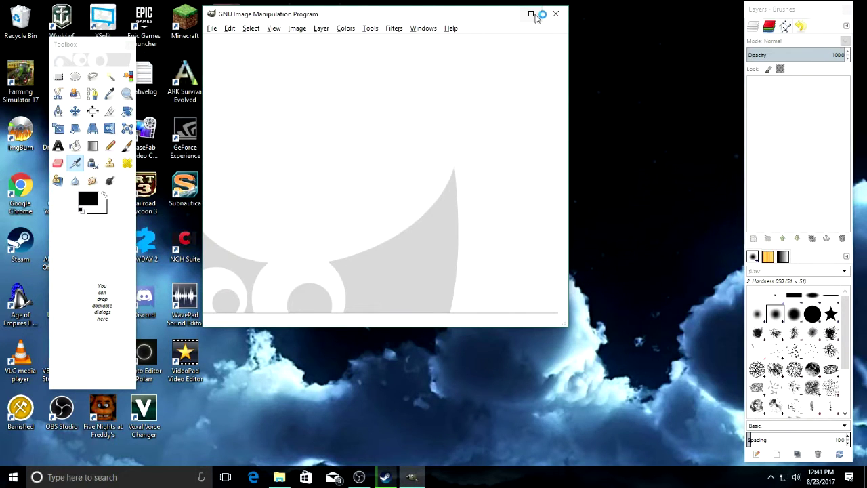
left_click(532, 14)
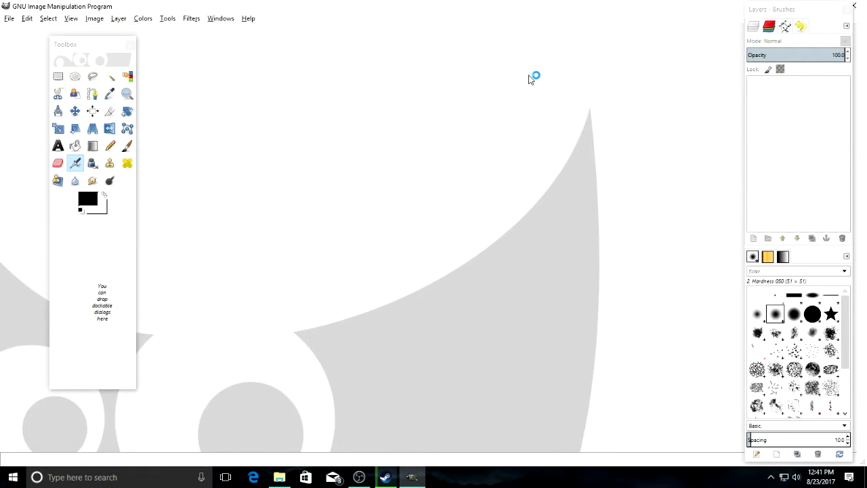
left_click_drag(678, 12, 452, 95)
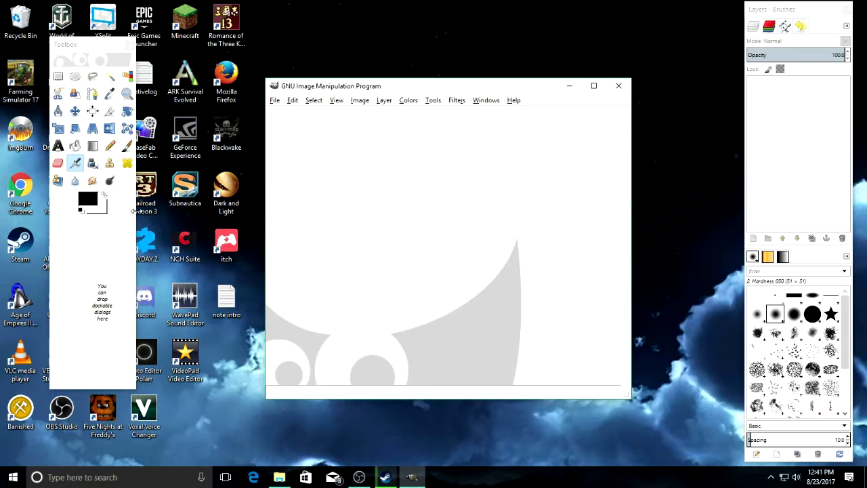
left_click(619, 85)
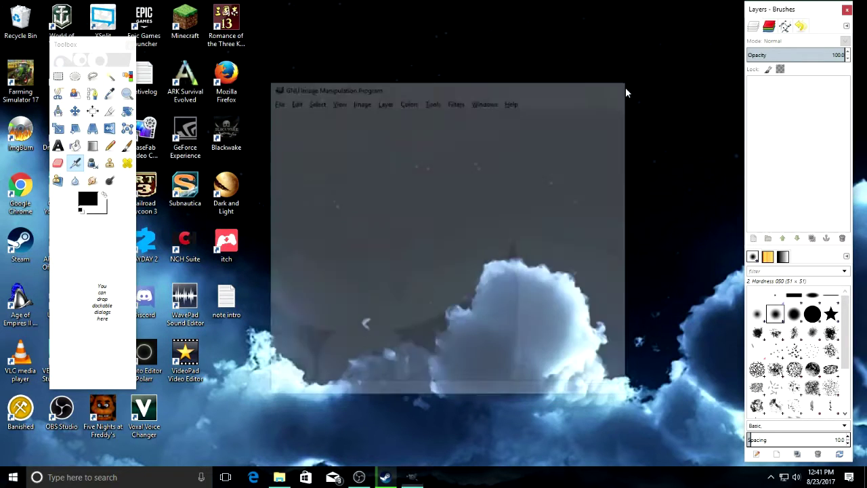